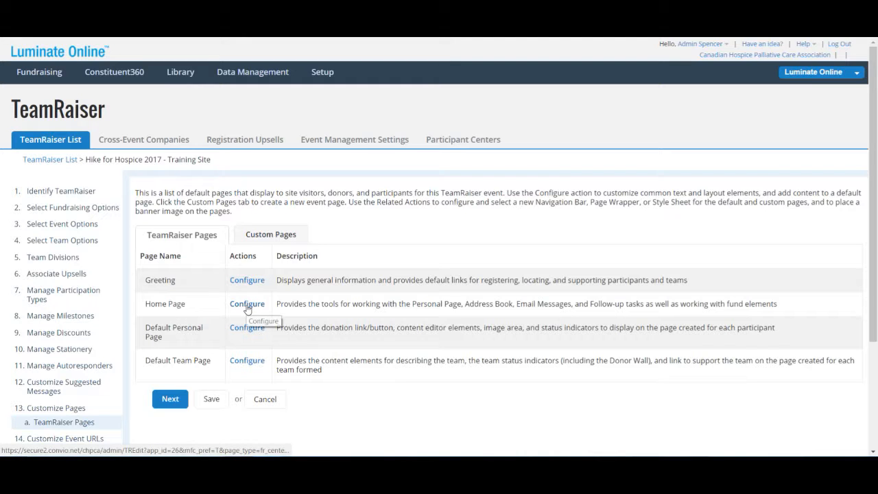
Open the Home Page configuration, review its participant welcome message and text options, and leave without saving.
left_click(246, 306)
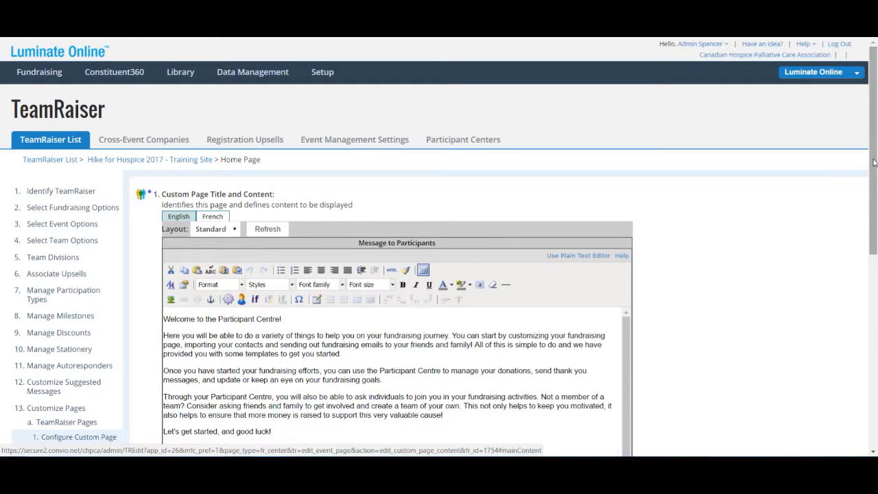
scroll(875, 162, "down", 2)
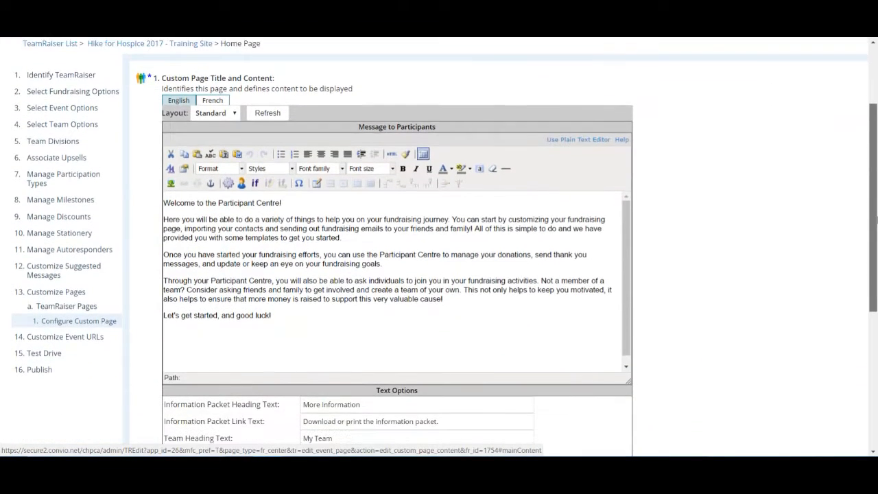
left_click(321, 251)
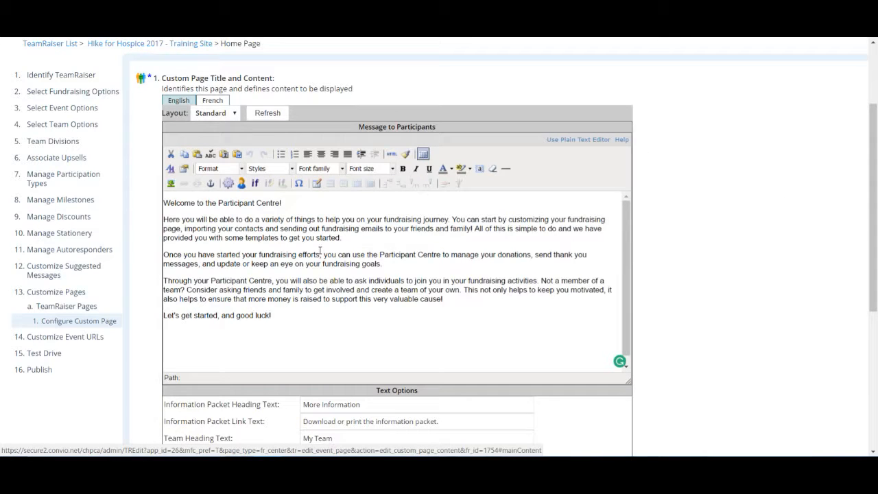
left_click(297, 317)
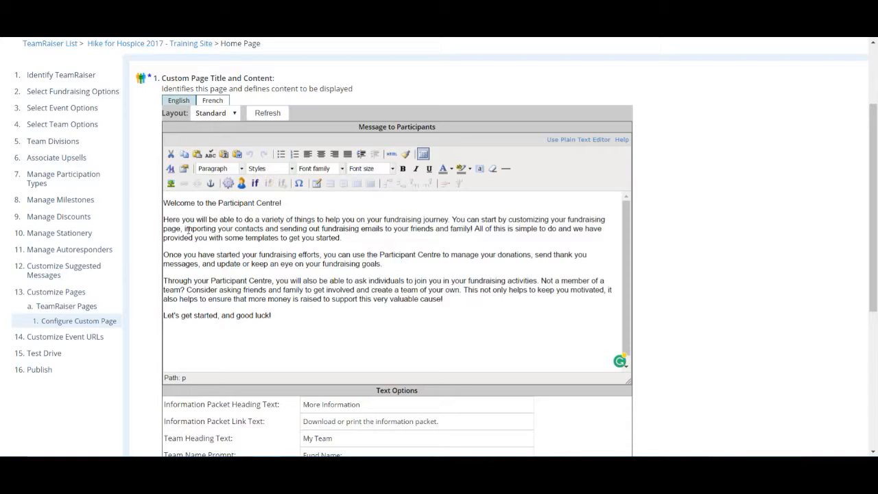
left_click(872, 120)
left_click_drag(872, 120, 873, 258)
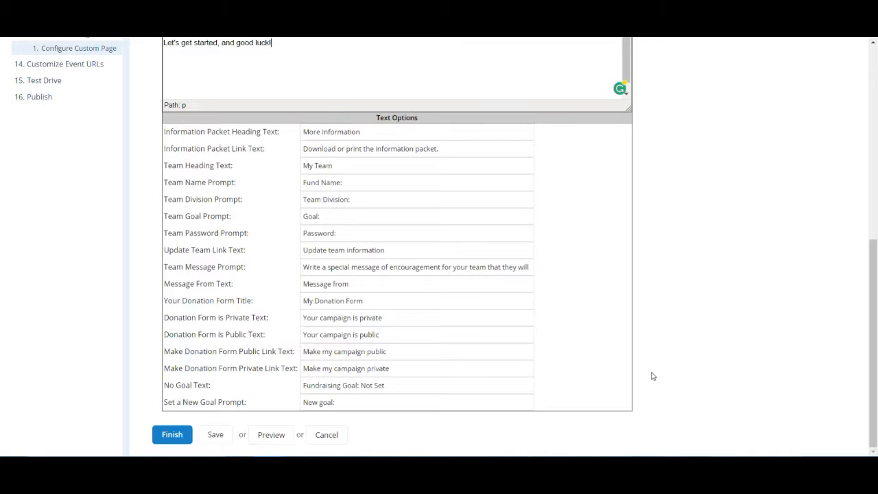
left_click(319, 439)
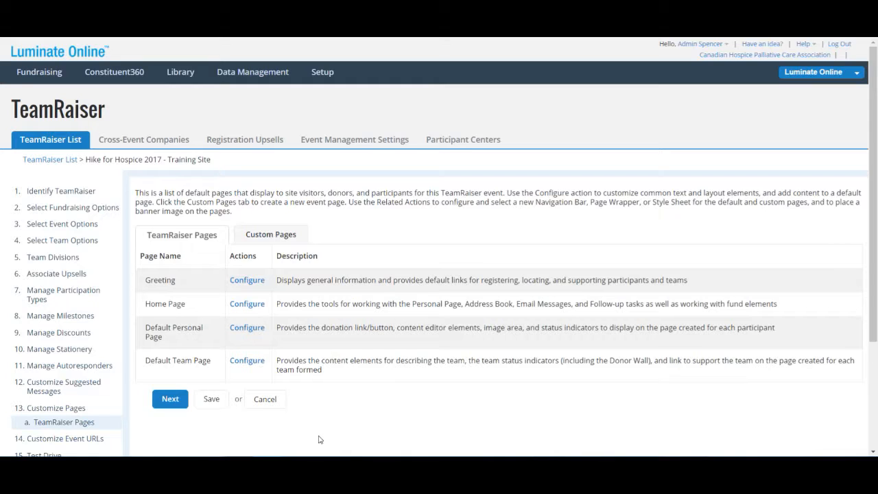
Open the Default Personal Page for configuration and enlarge the body text editor to show the full default message.
left_click(245, 331)
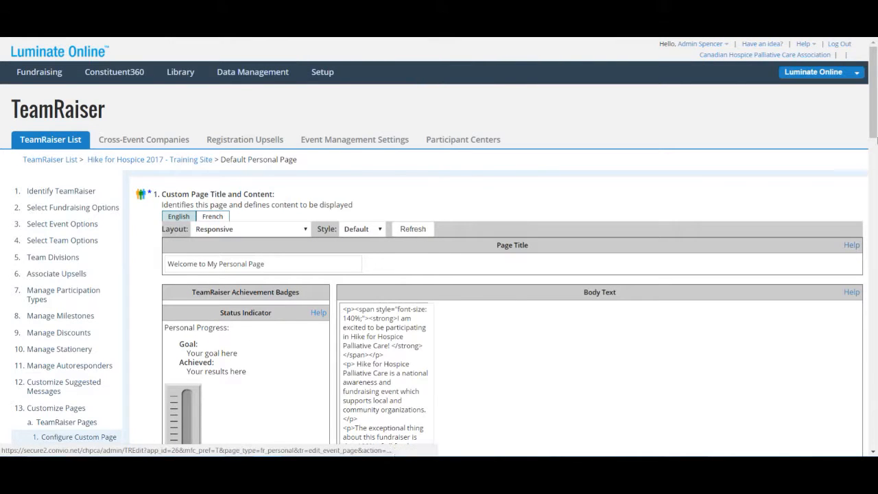
left_click_drag(874, 122, 875, 161)
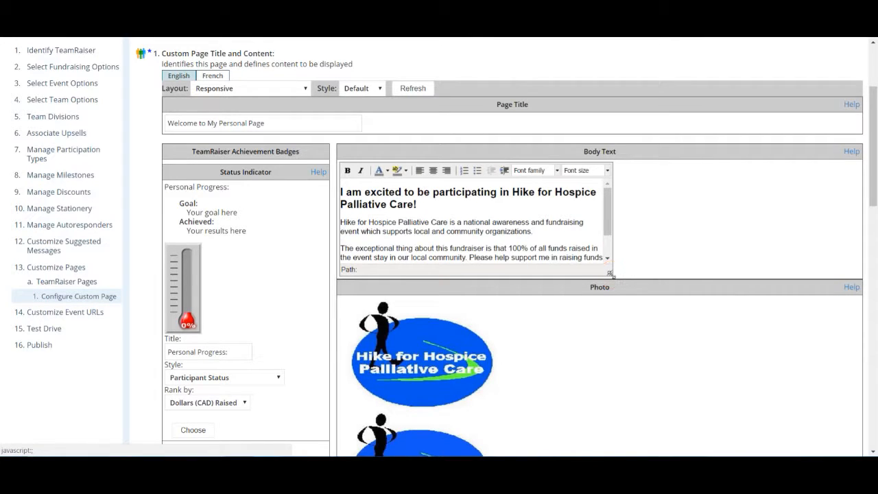
left_click(612, 275)
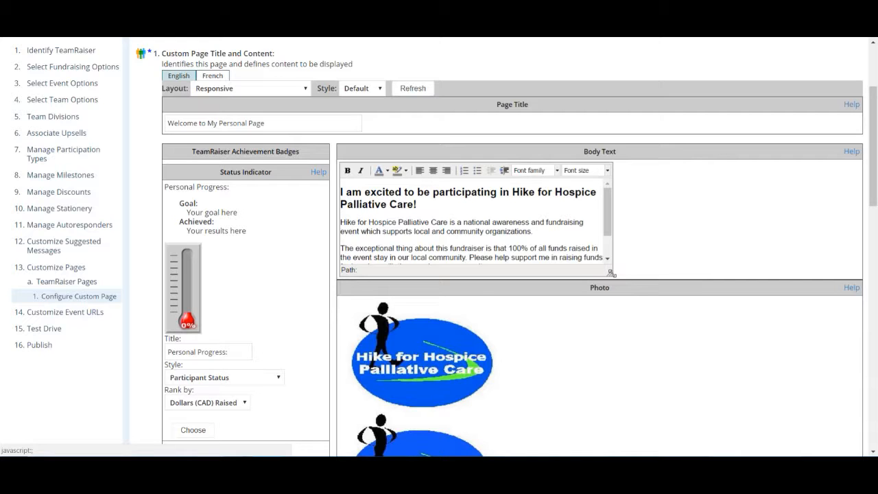
left_click_drag(611, 273, 732, 340)
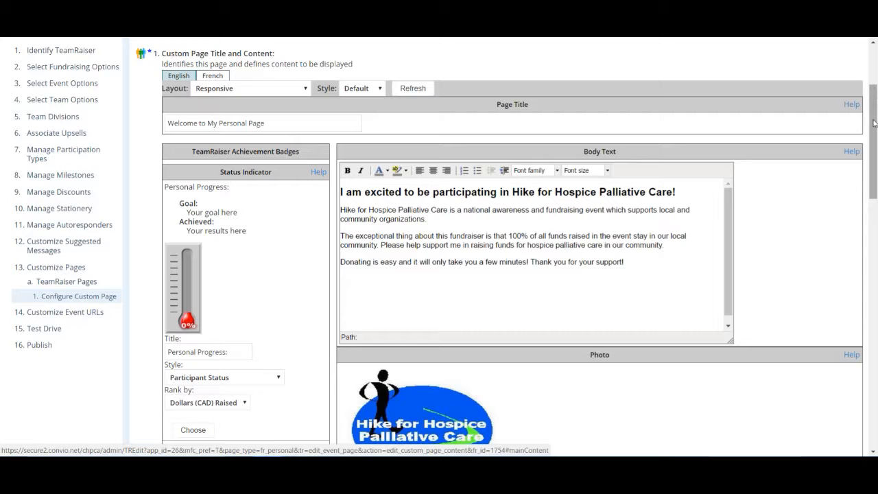
left_click_drag(874, 111, 875, 139)
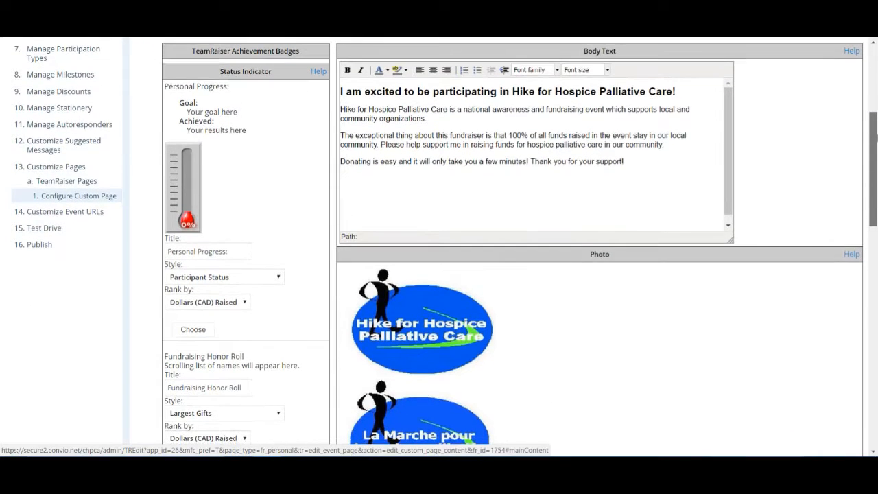
left_click(342, 91)
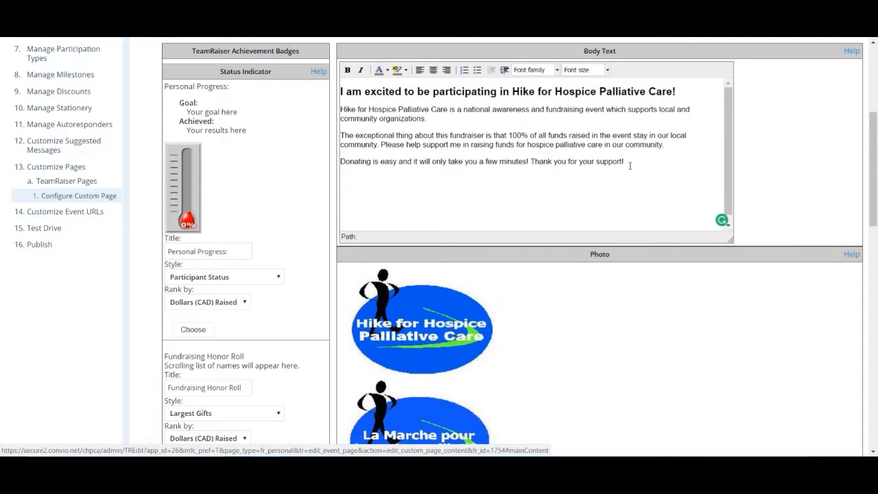
Replace the personal page photo with the Blue Hikers image (blue-hikers-hi.png) from the image library.
left_click_drag(875, 144, 876, 216)
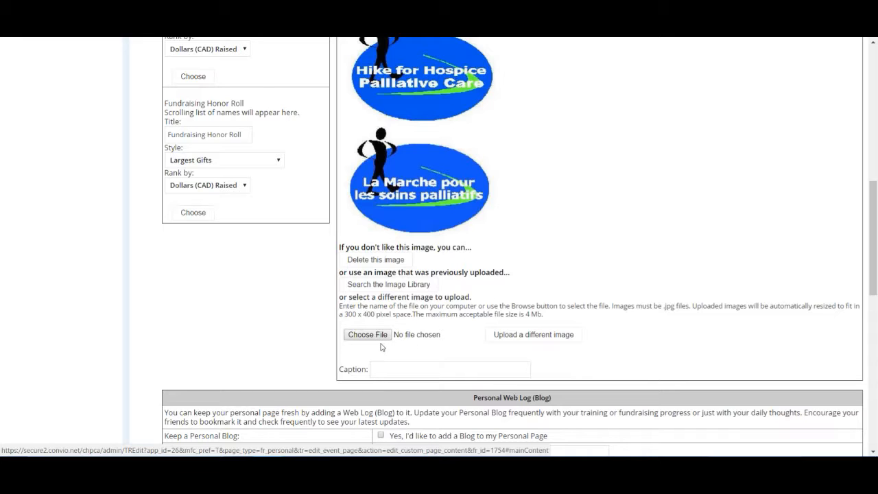
left_click(377, 291)
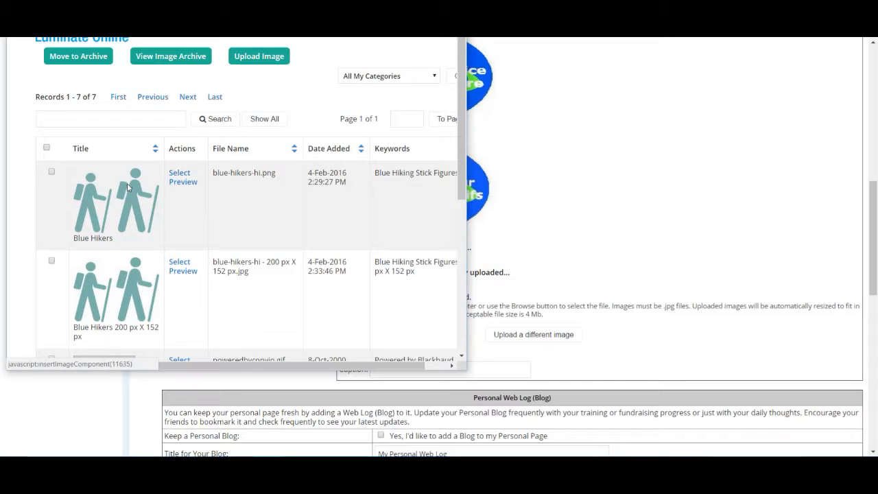
left_click(184, 176)
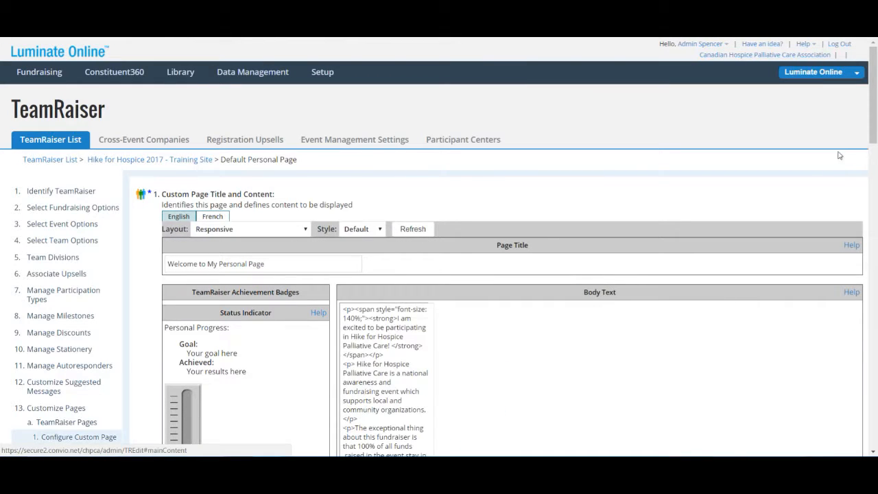
left_click_drag(874, 93, 877, 192)
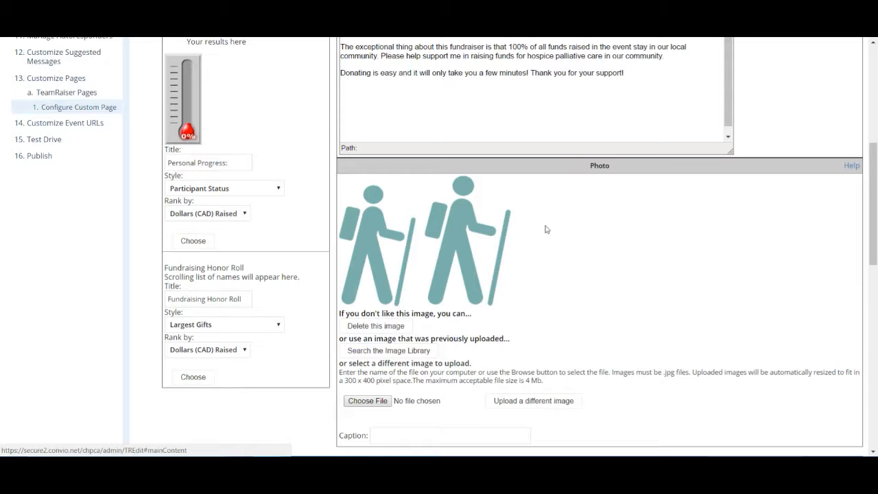
Save the Default Personal Page changes and finish configuring the page.
left_click(875, 215)
left_click_drag(875, 215, 875, 393)
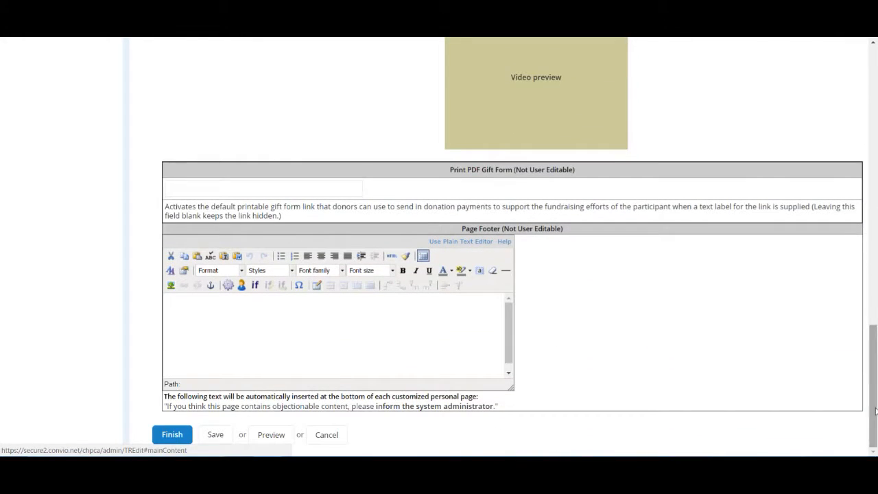
left_click(218, 438)
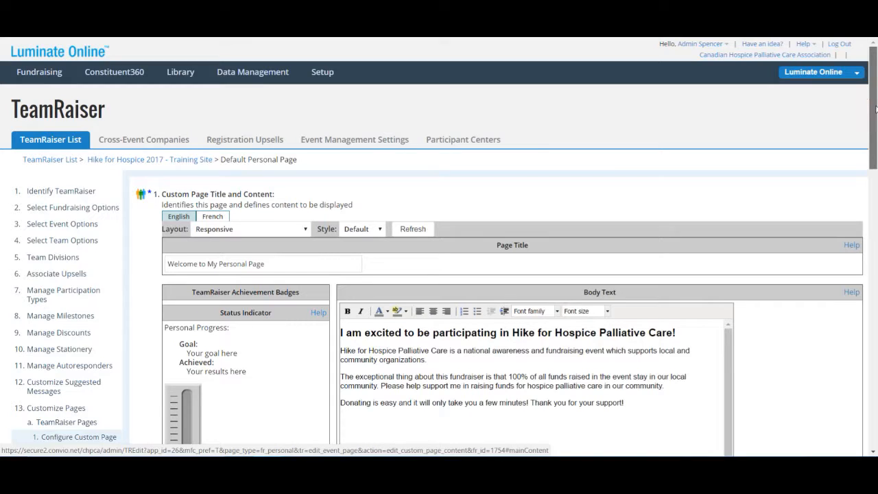
left_click_drag(876, 107, 875, 385)
left_click(180, 436)
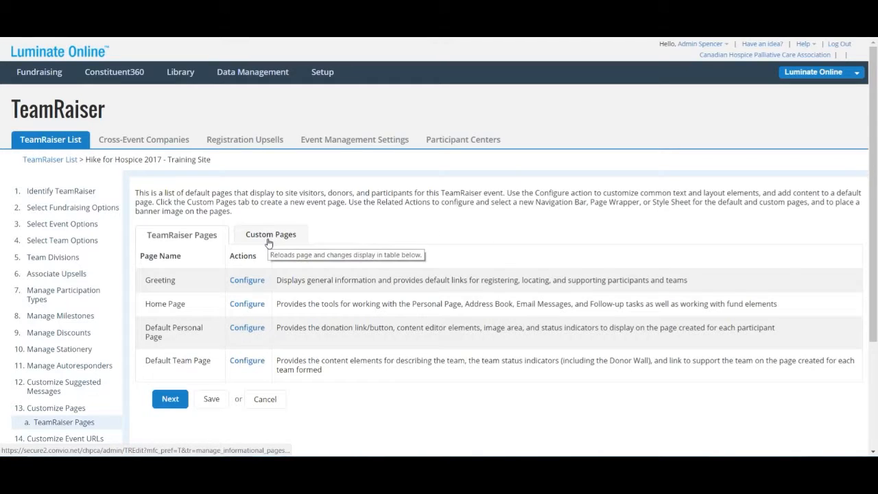
Open the Sponsors custom page for editing and enlarge its page body editor to review the content.
left_click(269, 242)
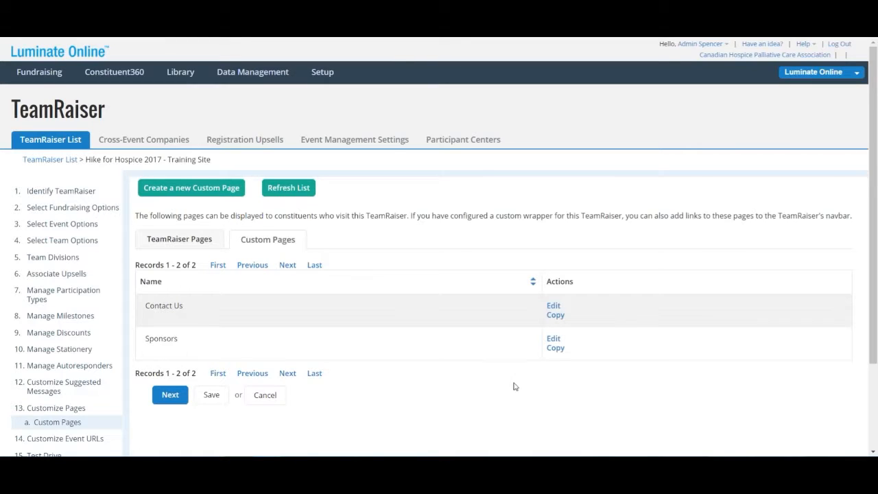
left_click(555, 339)
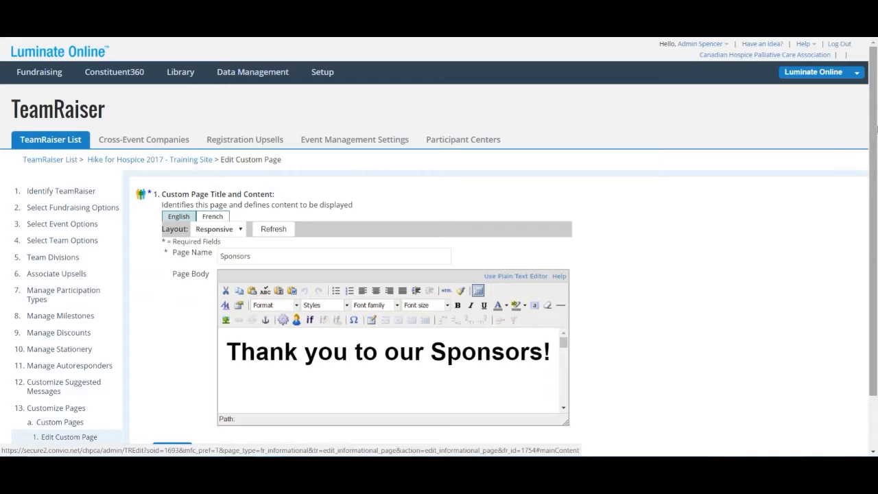
left_click_drag(875, 125, 875, 175)
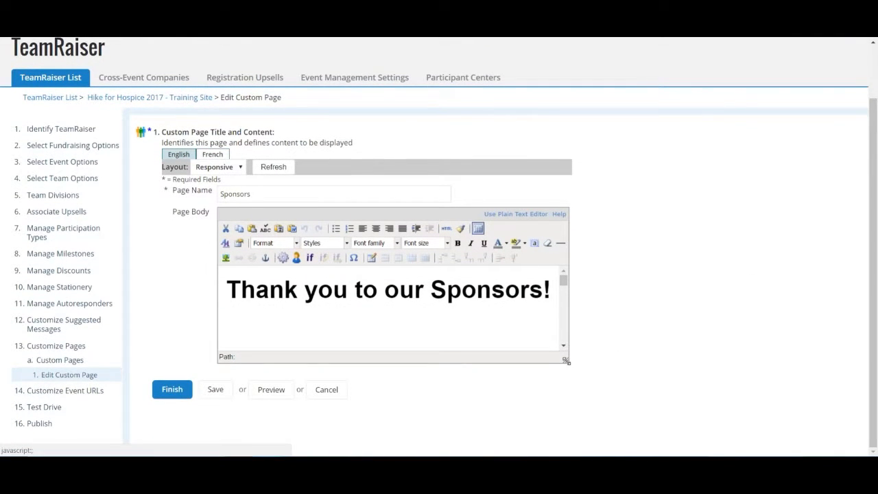
left_click_drag(566, 361, 685, 433)
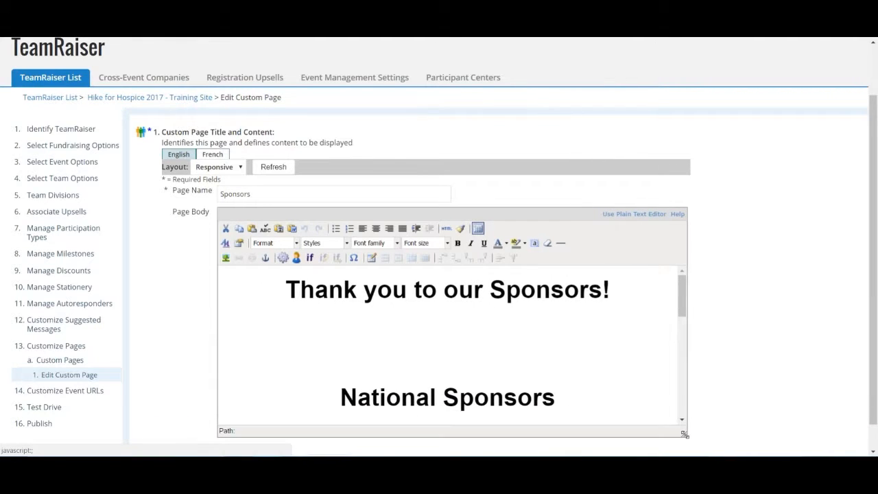
left_click_drag(876, 269, 876, 291)
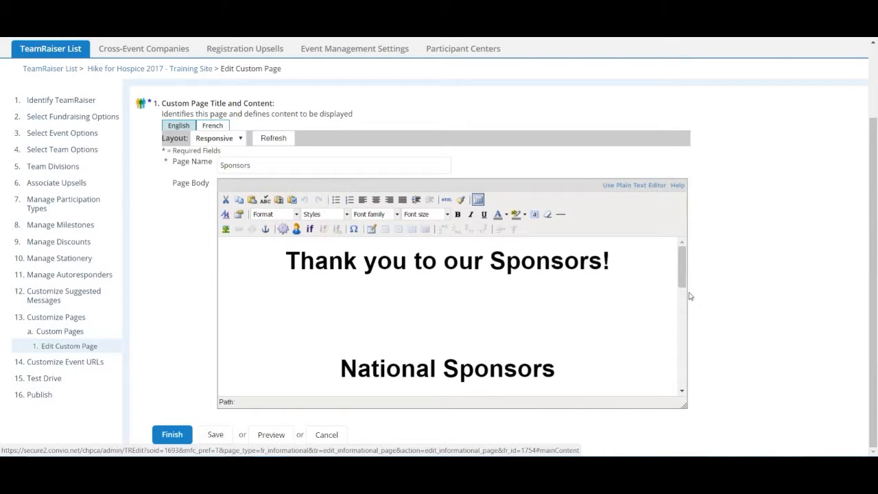
left_click(683, 260)
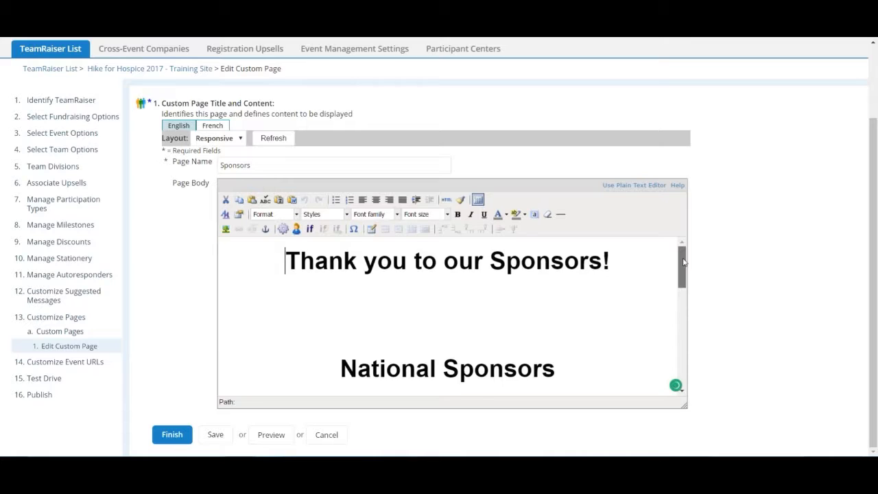
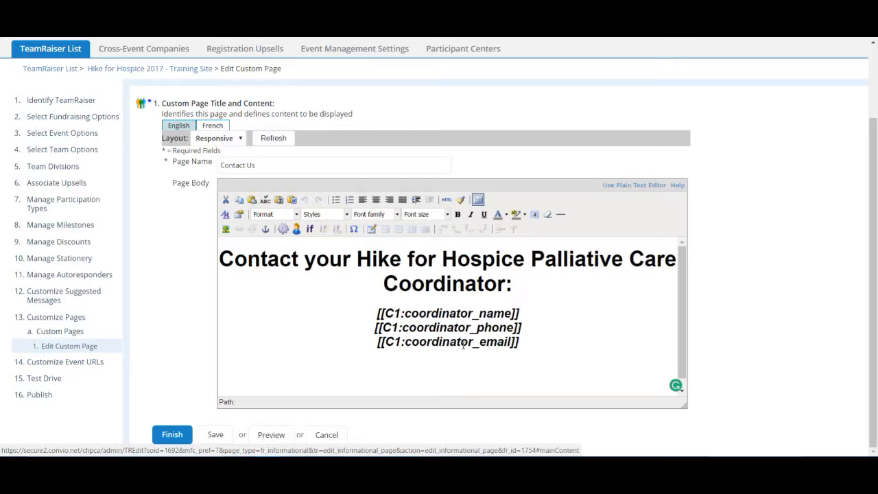
Examine the font size, font family, style and format options for the coordinator name, phone and email placeholders on the Contact Us page.
left_click_drag(529, 342, 376, 313)
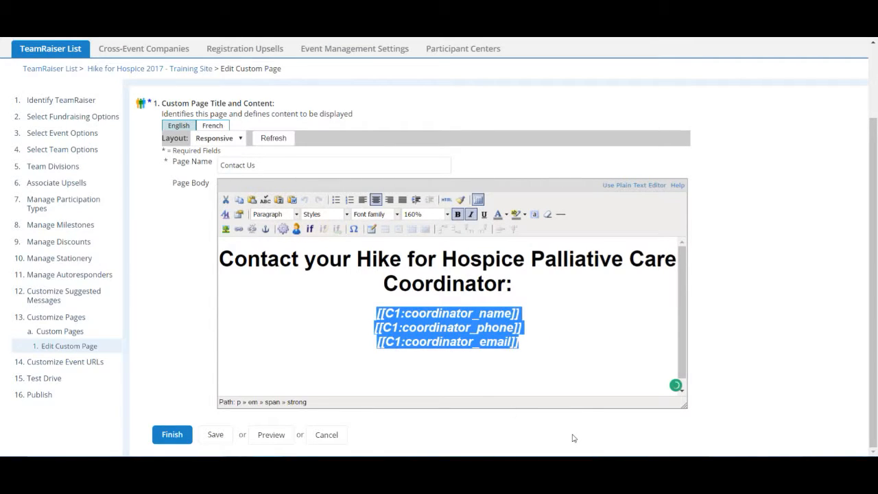
left_click(524, 364)
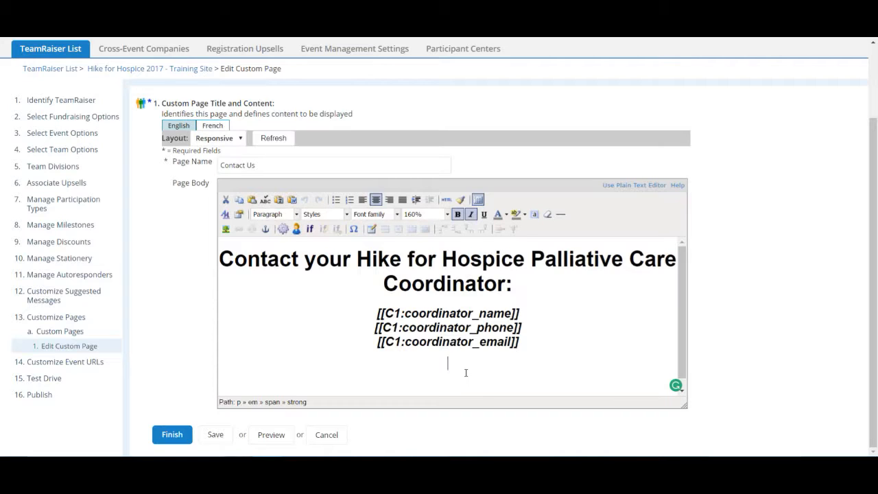
scroll(466, 372, "down", 1)
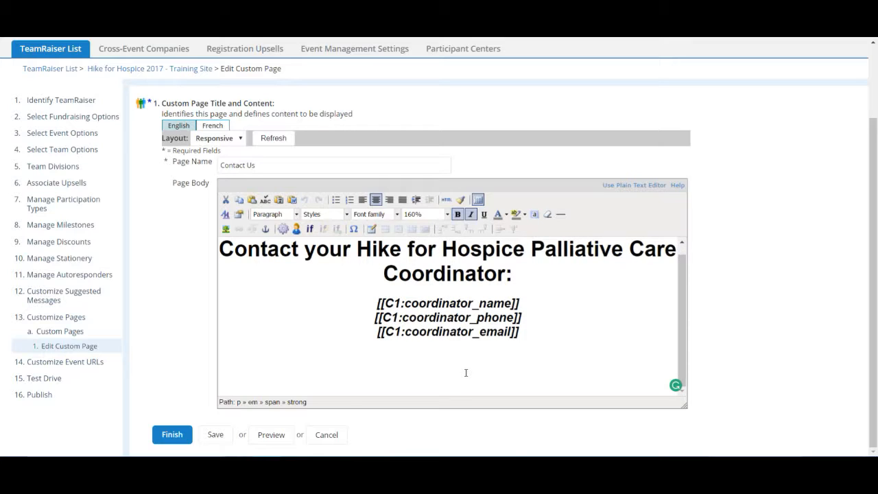
left_click_drag(527, 335, 376, 304)
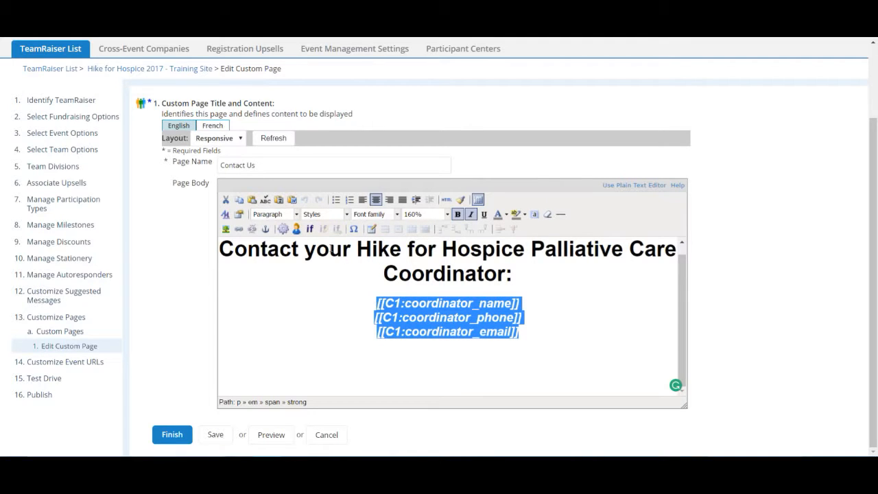
left_click(446, 215)
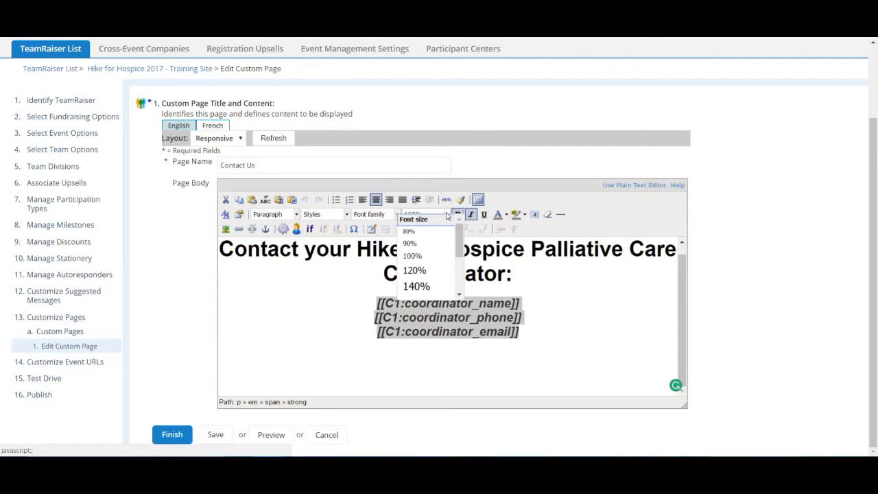
left_click(447, 215)
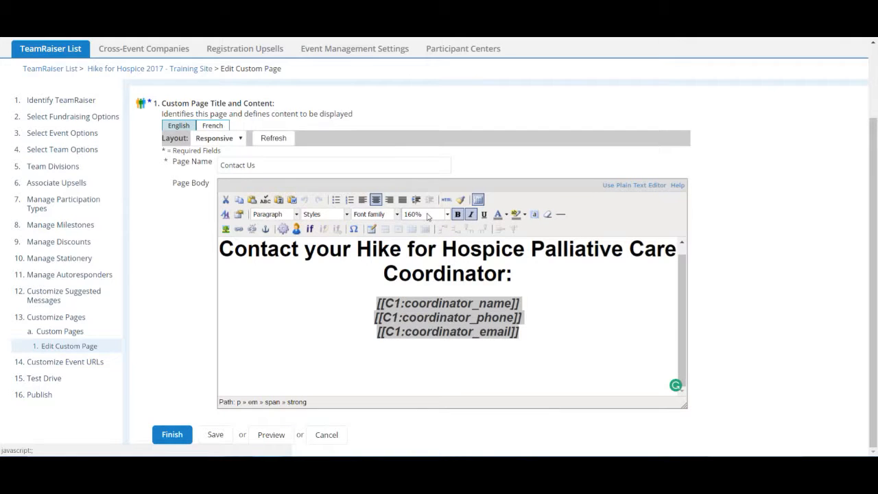
left_click(398, 215)
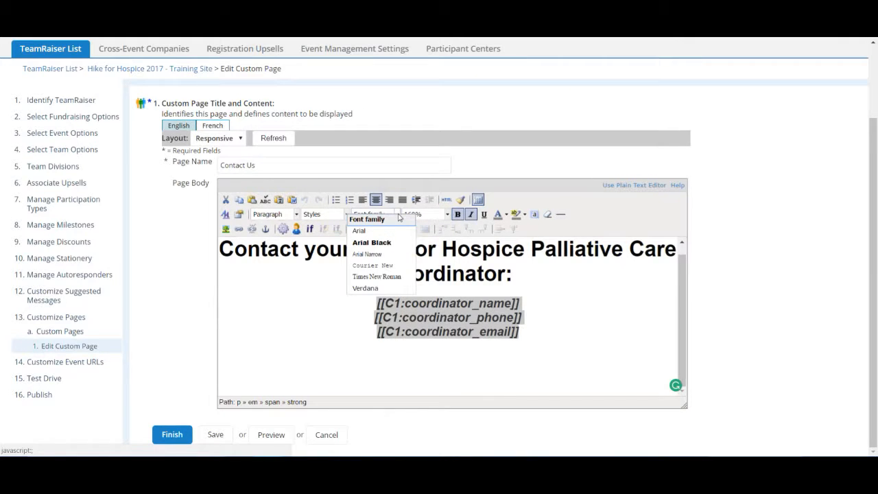
left_click(400, 217)
left_click(348, 215)
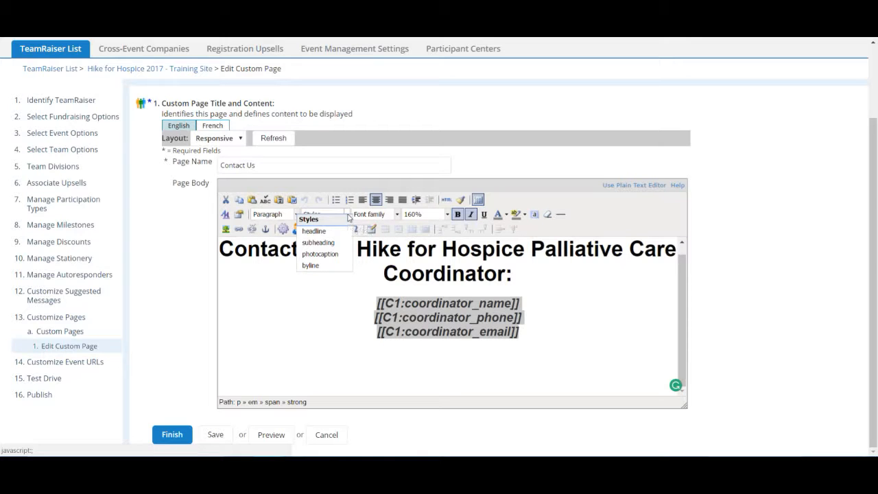
left_click(292, 217)
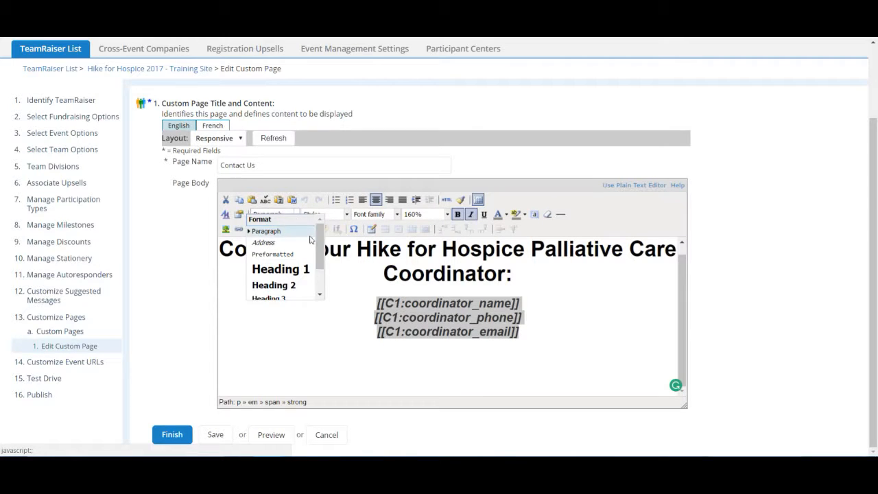
mouse_move(321, 248)
left_mouse_down()
mouse_move(325, 271)
mouse_move(324, 246)
left_mouse_up()
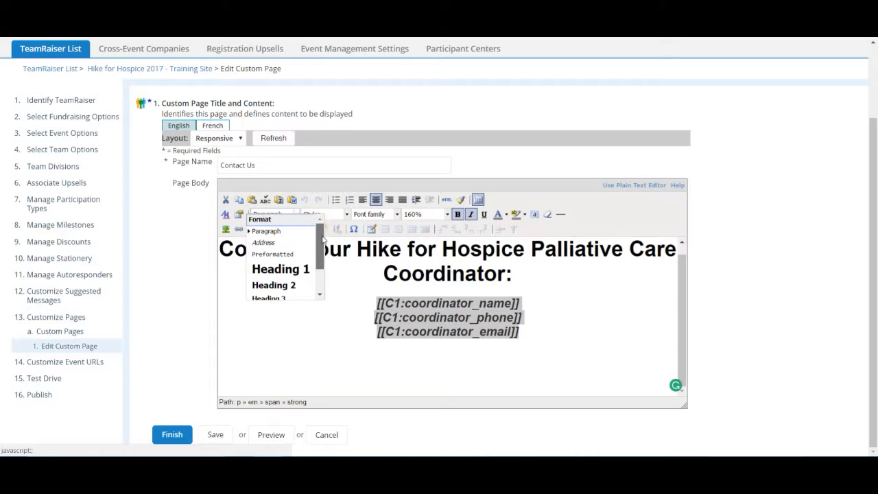
left_click(528, 331)
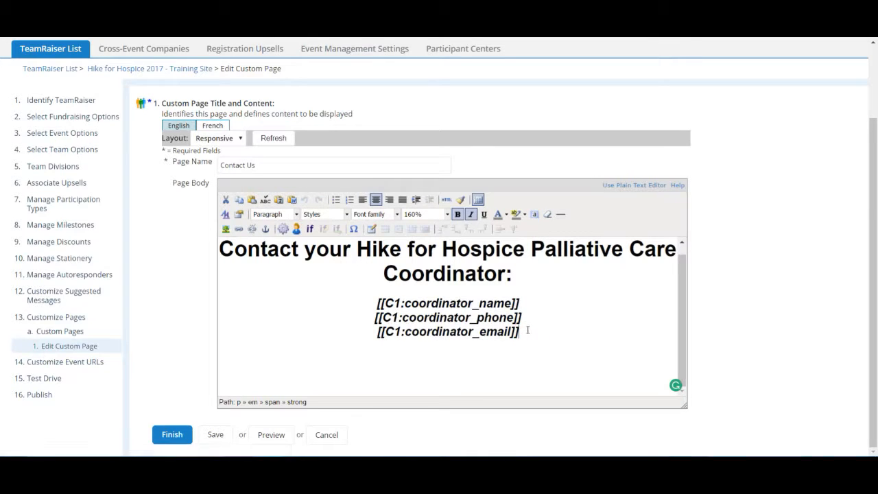
left_click_drag(525, 331, 375, 306)
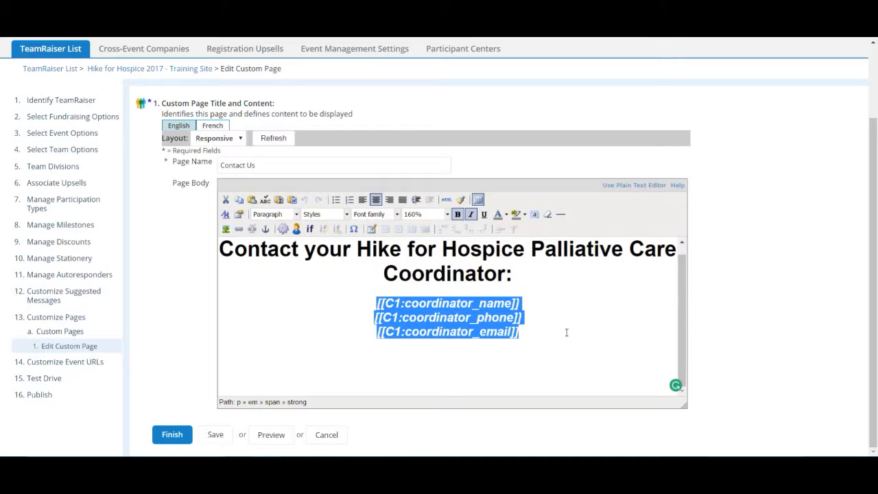
left_click(567, 333)
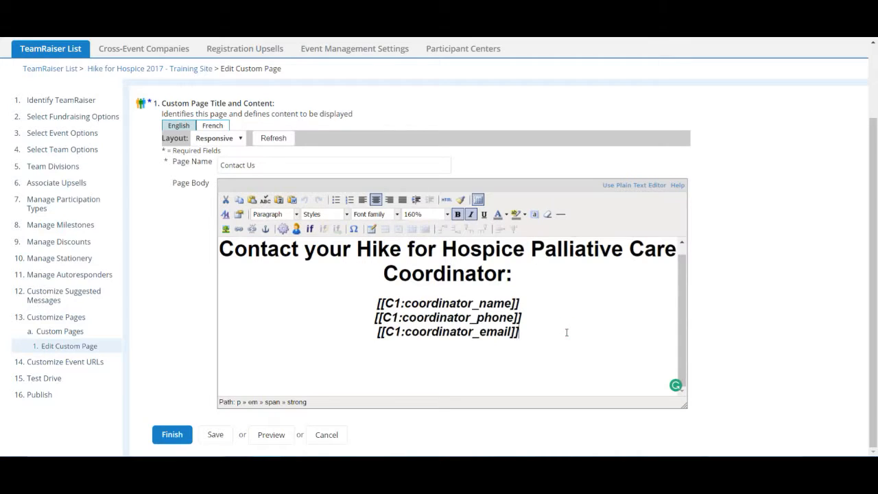
Finish editing the Contact Us page and open the Greeting page for configuration, checking its event coordinator name, phone and email fields.
left_click(180, 441)
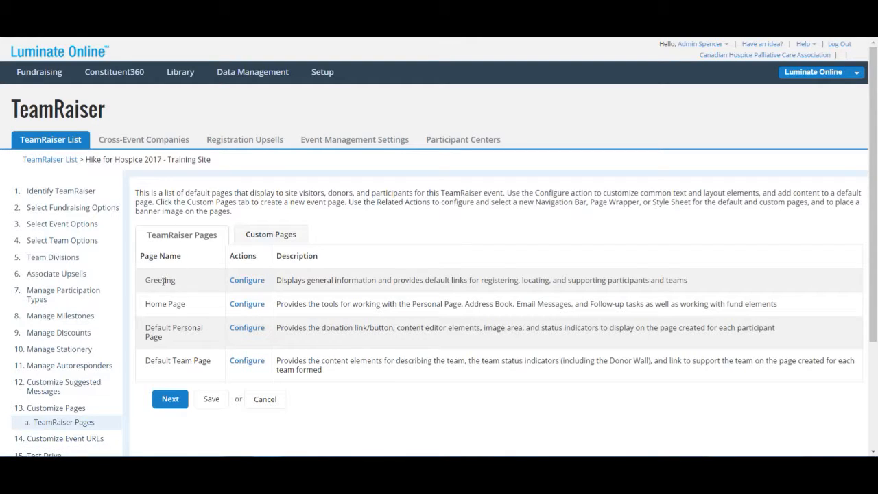
left_click(258, 284)
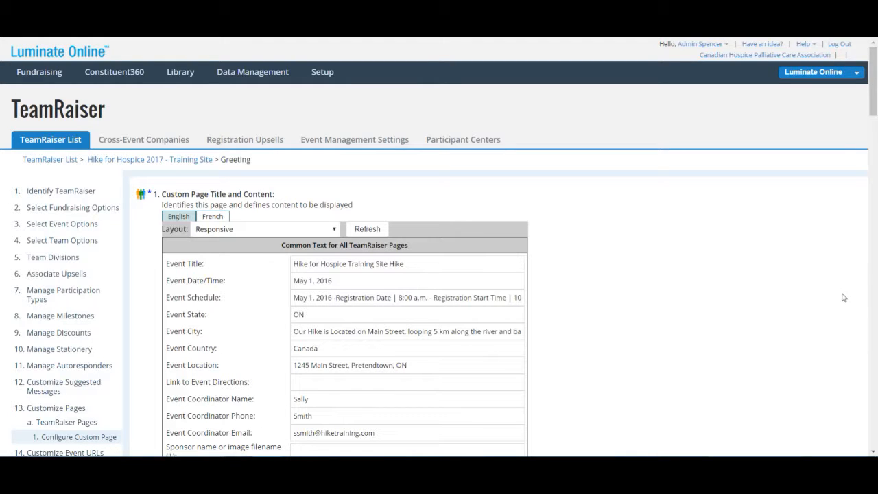
scroll(844, 298, "down", 3)
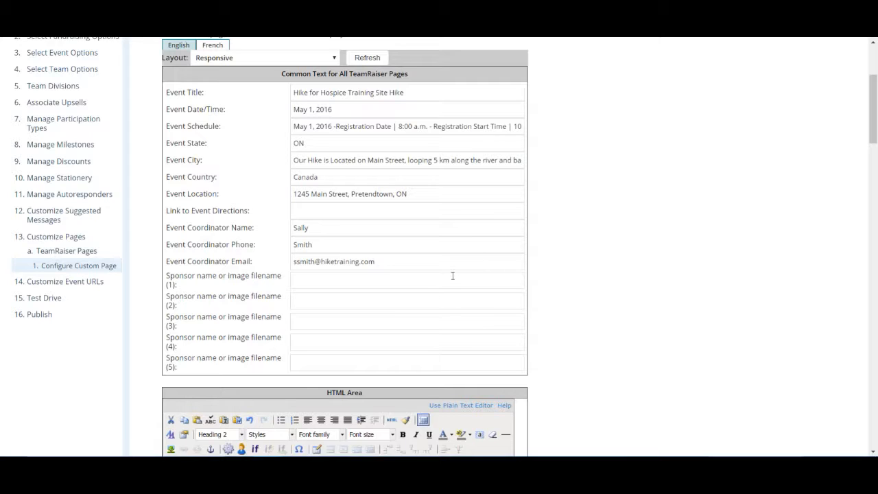
left_click(320, 228)
left_click(320, 246)
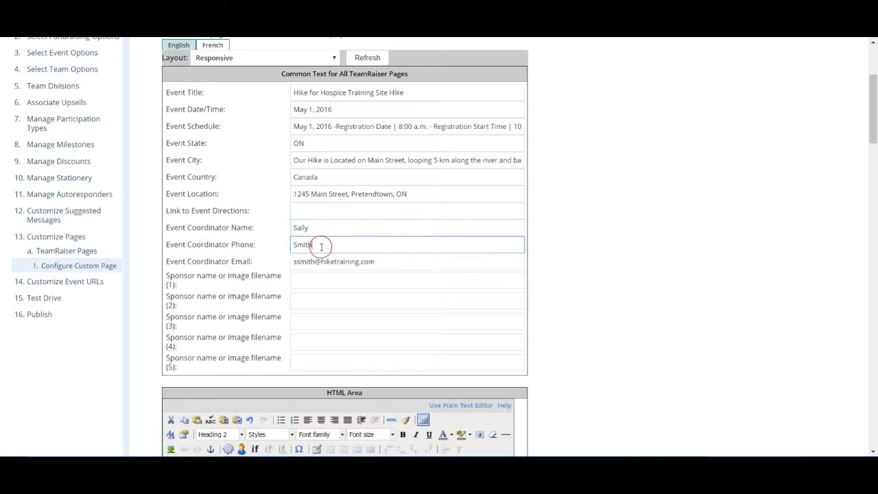
left_click(396, 262)
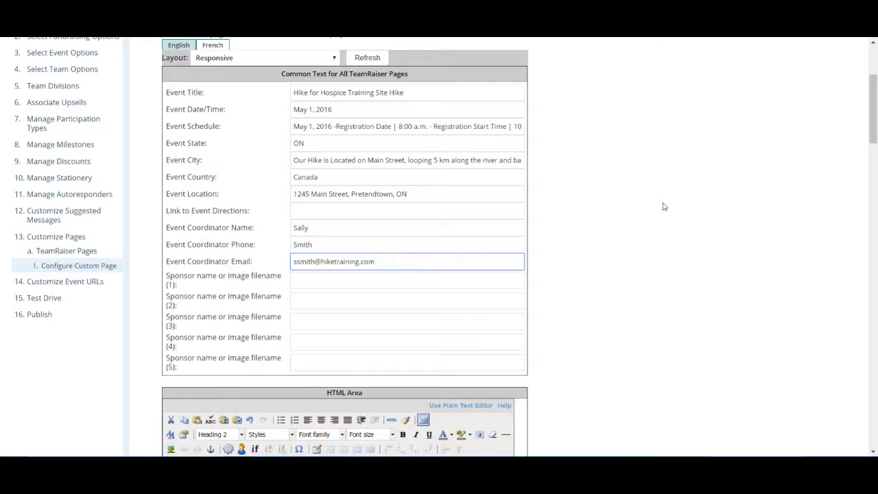
Enlarge the Greeting page's HTML Area editor to show more of the welcome content.
scroll(664, 207, "down", 5)
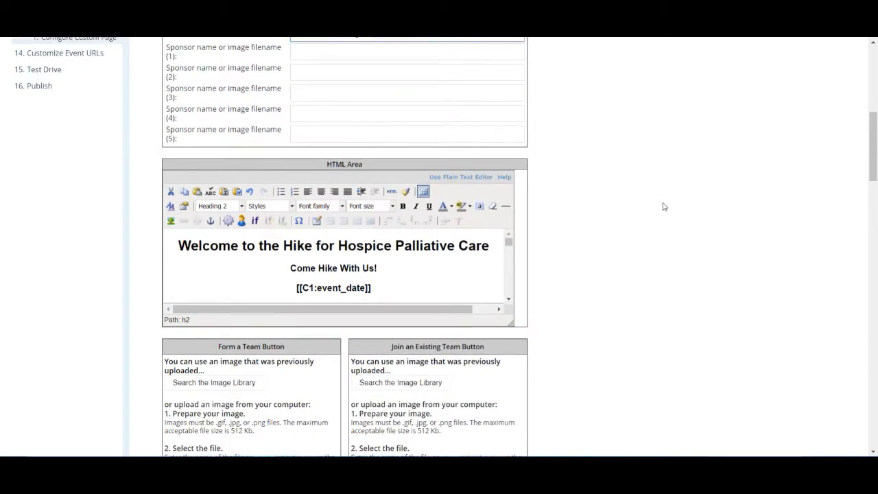
scroll(664, 207, "down", 3)
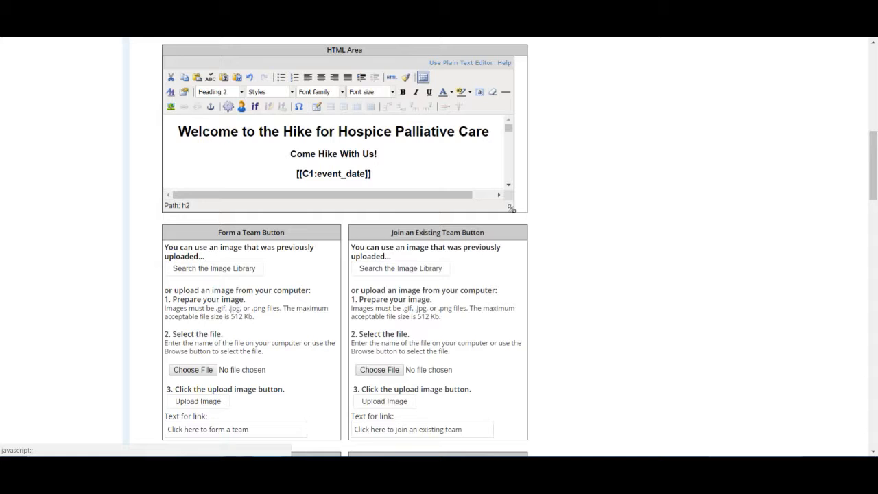
left_click_drag(511, 208, 573, 237)
left_click_drag(651, 302, 728, 322)
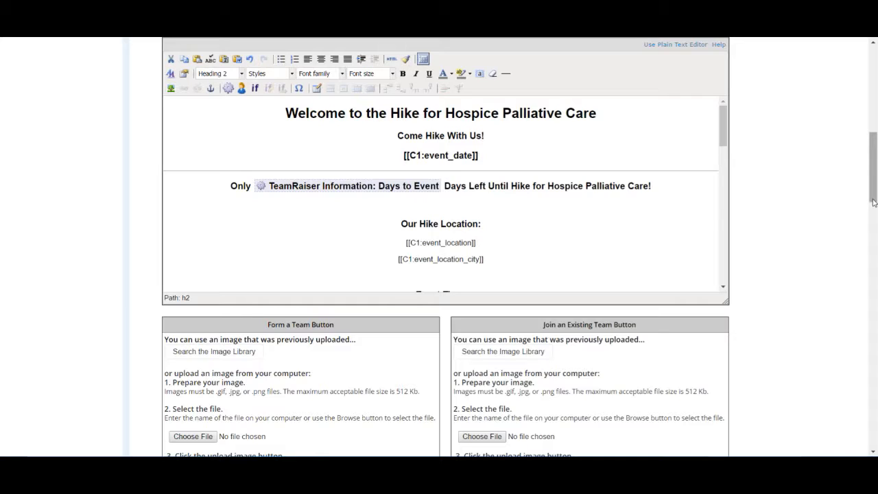
left_click_drag(875, 203, 874, 196)
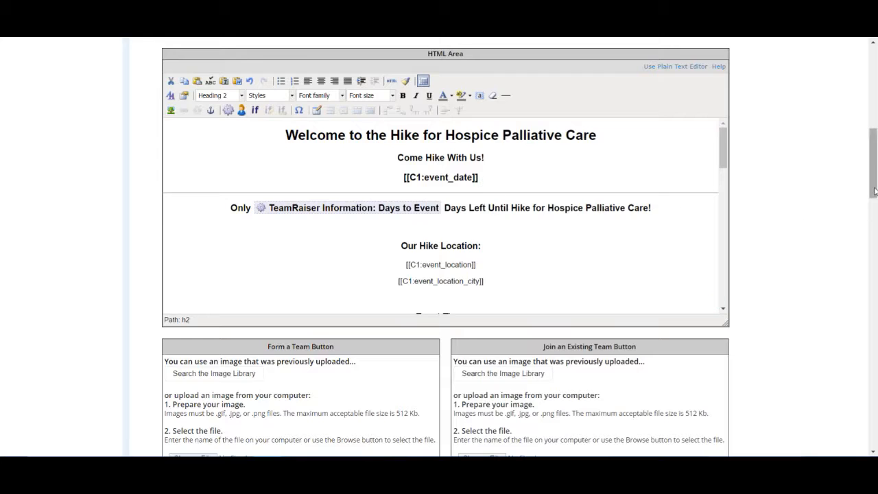
left_click_drag(875, 191, 875, 192)
Set the Event Date/Time in the common text for all TeamRaiser pages to May 7, 2017.
left_click_drag(875, 167, 876, 113)
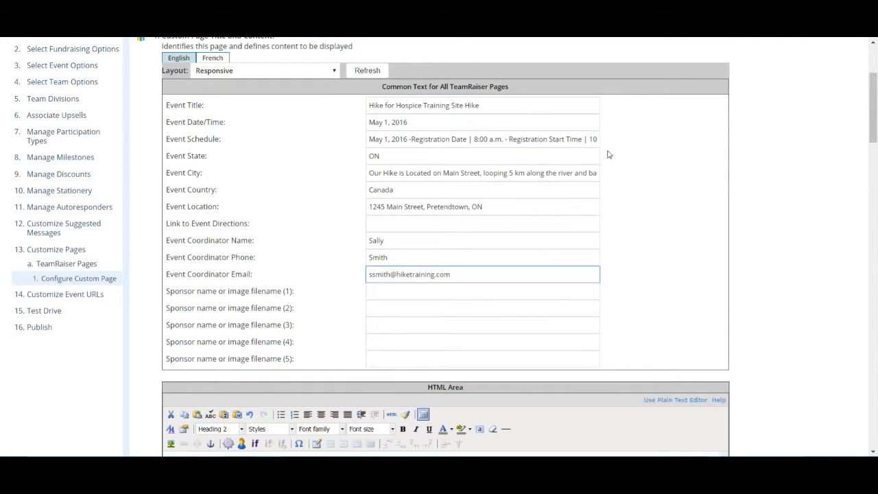
mouse_move(876, 118)
left_mouse_down()
mouse_move(876, 164)
mouse_move(876, 115)
left_mouse_up()
left_click(470, 128)
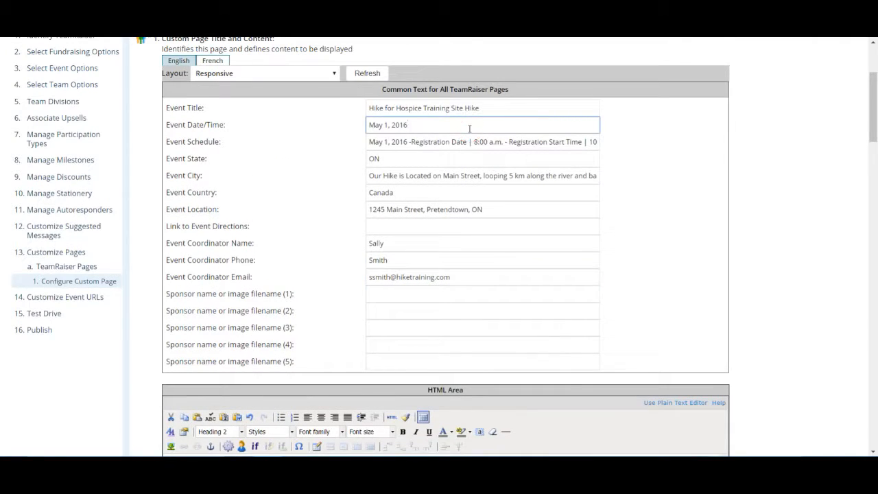
key("BackSpace")
key("BackSpace")
key("BackSpace")
key("BackSpace")
key("BackSpace")
key("BackSpace")
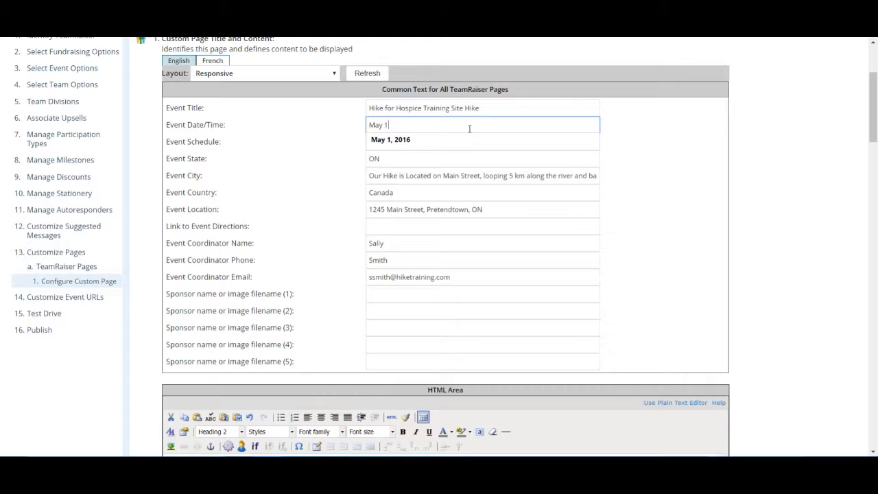
type("7, 2017")
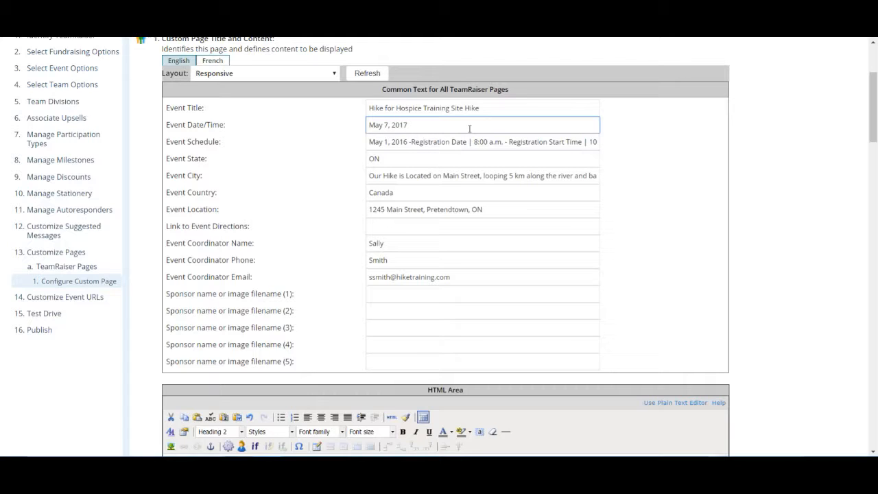
Change the registration date in the Event Schedule text to May 7, 2017.
left_click(389, 145)
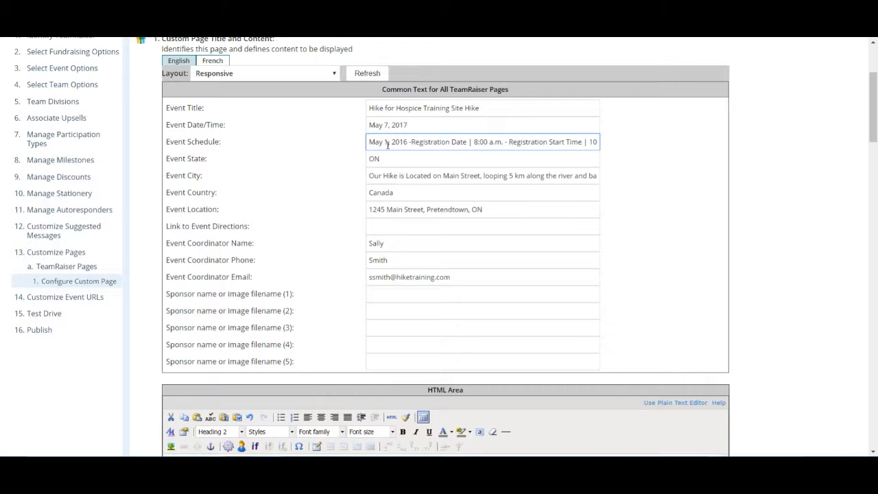
key("BackSpace")
type("7")
left_click(408, 144)
key("BackSpace")
type("7")
Insert blank lines below the [[C1:event_schedule]] placeholder under Event Time in the Greeting page's HTML Area.
scroll(768, 174, "down", 5)
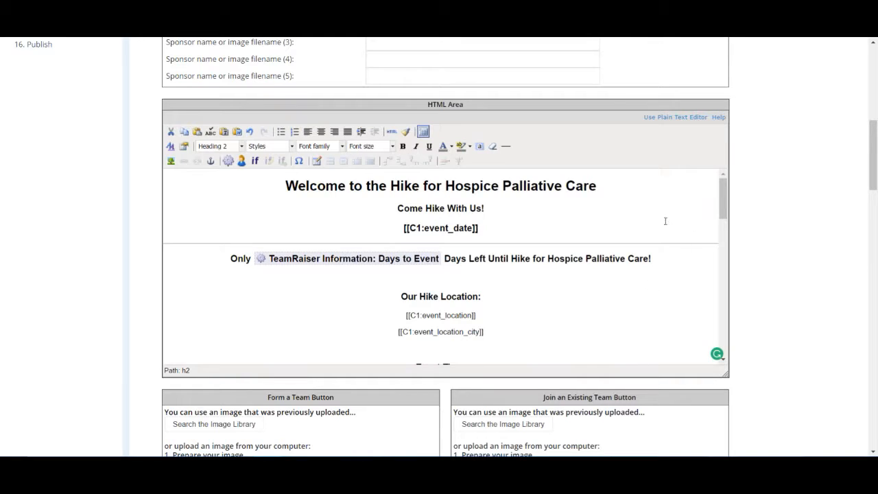
mouse_move(725, 203)
left_mouse_down()
mouse_move(727, 212)
mouse_move(731, 199)
left_mouse_up()
left_click(668, 260)
scroll(844, 329, "up", 1)
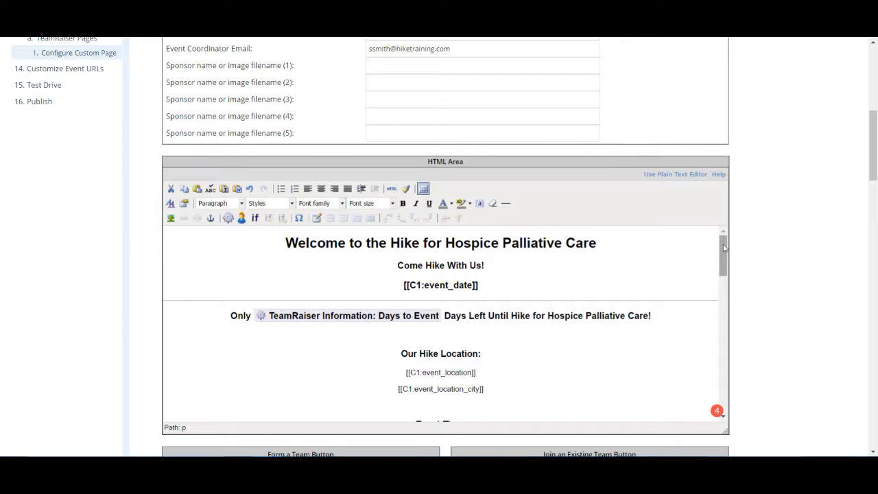
left_click_drag(724, 247, 725, 265)
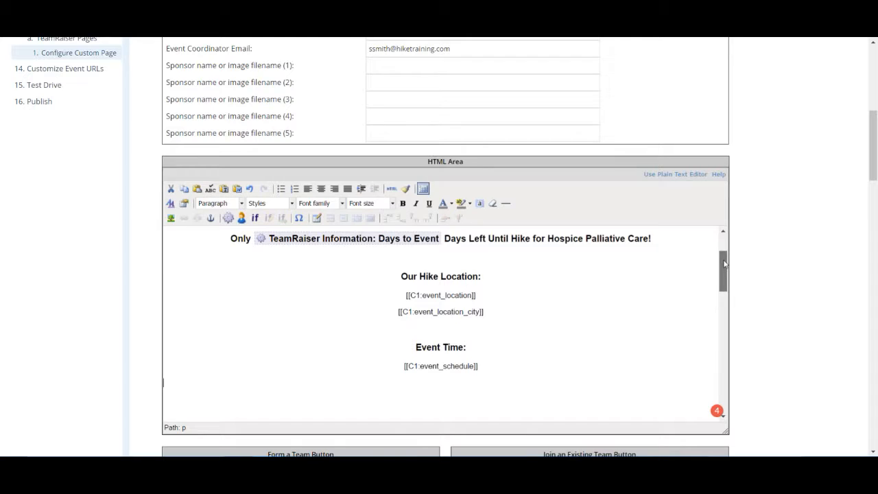
left_click_drag(725, 265, 725, 270)
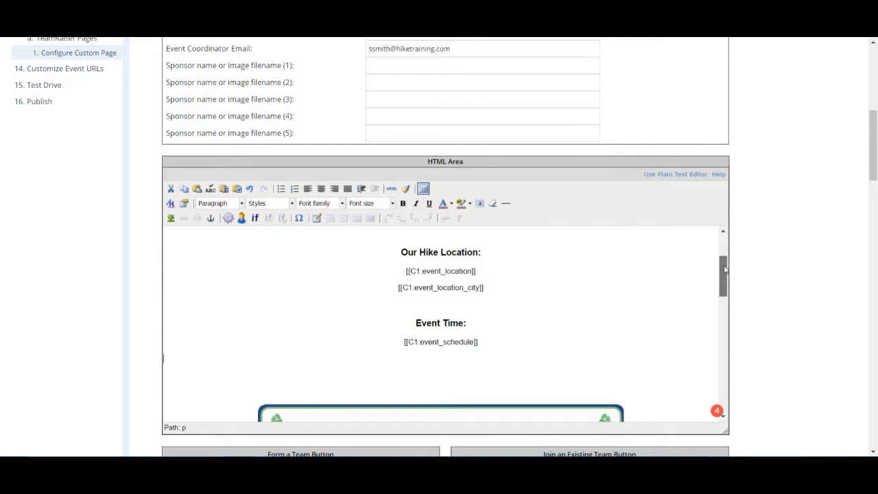
left_click(503, 344)
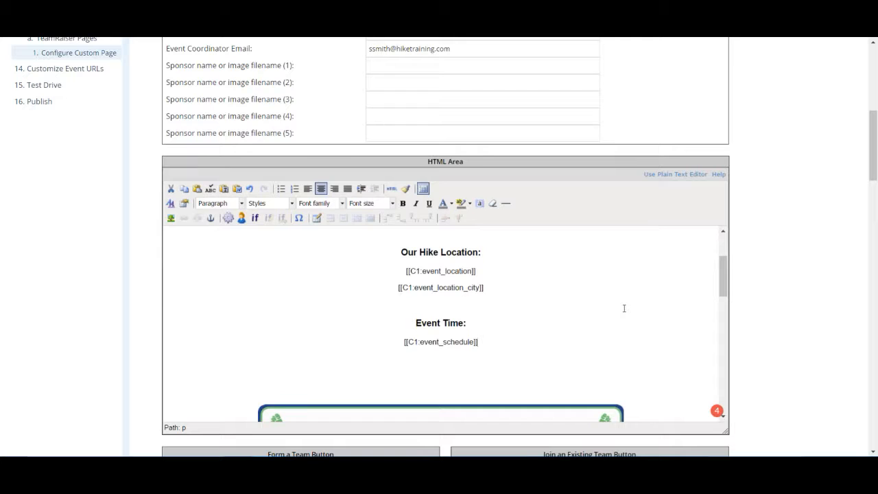
key("Return")
key("Return")
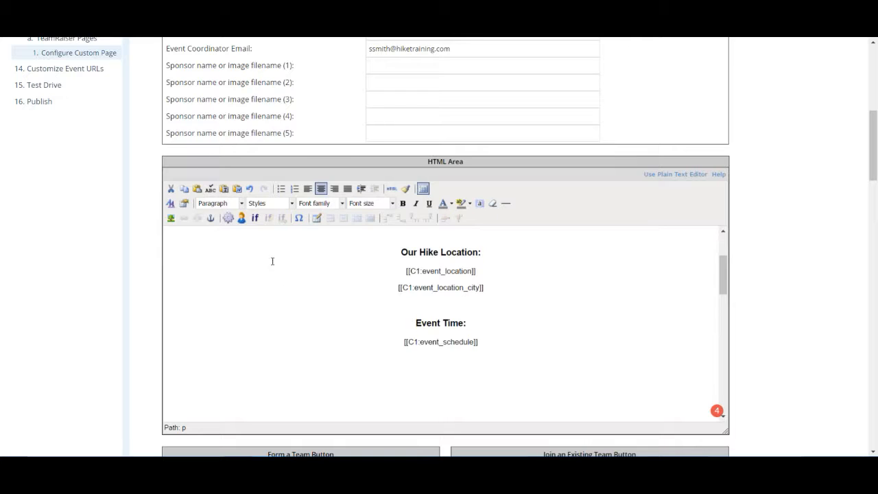
Format the new line below the event schedule as Heading 1 and enter "Raise of Shine!!!" there.
left_click(241, 205)
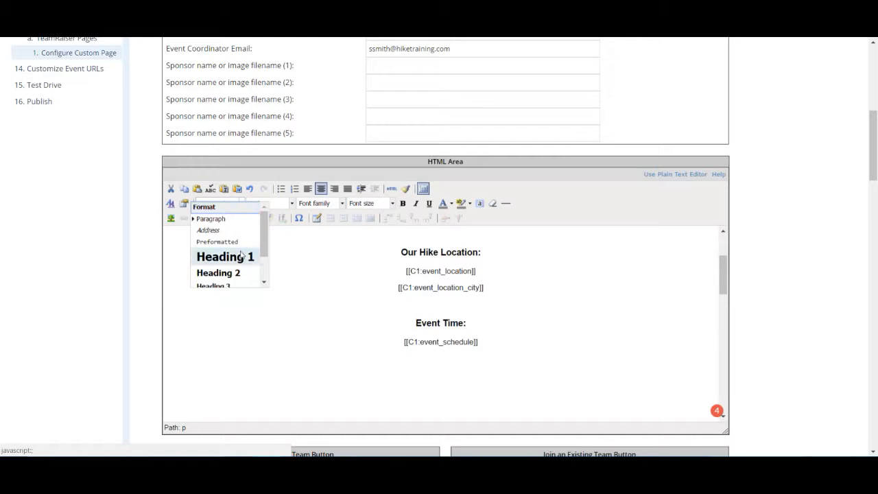
left_click(226, 260)
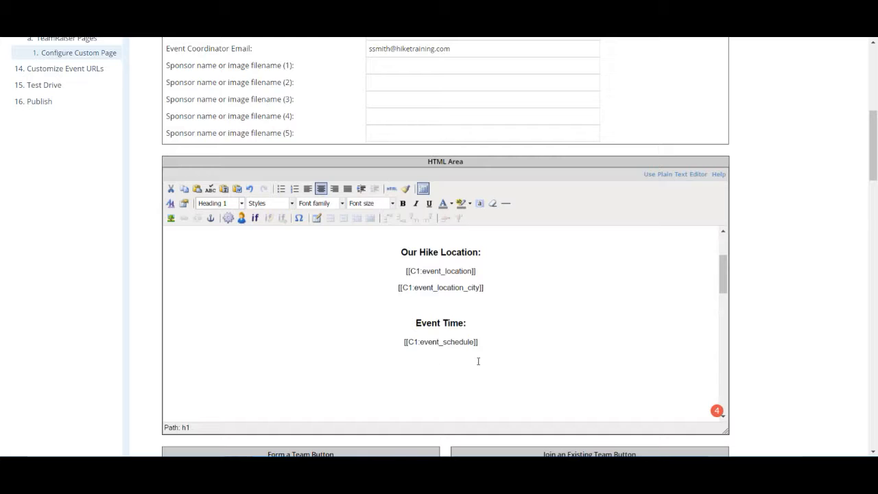
left_click(449, 384)
type("Raise of Shine!!!")
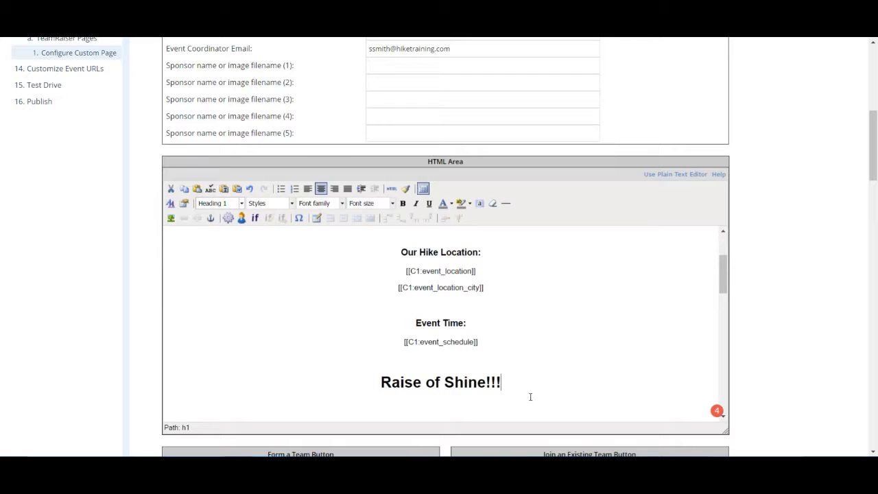
Set the font size of the "Raise of Shine!!!" heading to 160%.
left_click_drag(502, 382, 384, 372)
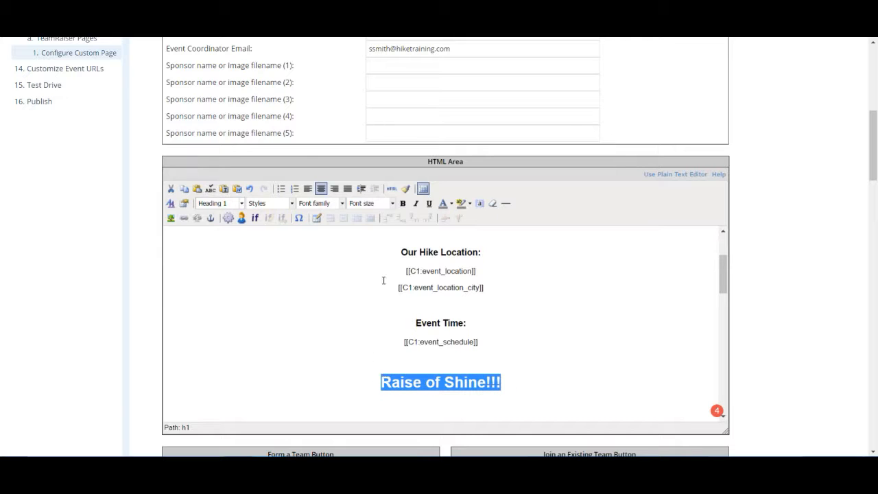
left_click(392, 203)
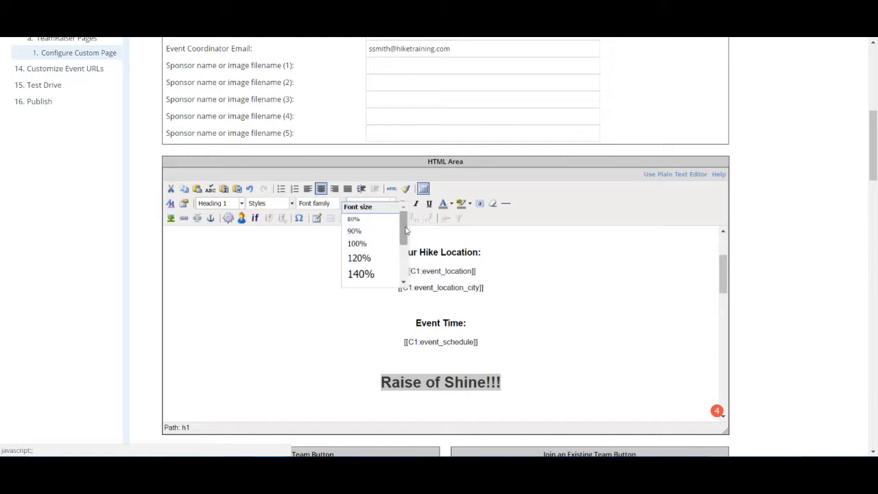
left_click_drag(405, 230, 406, 245)
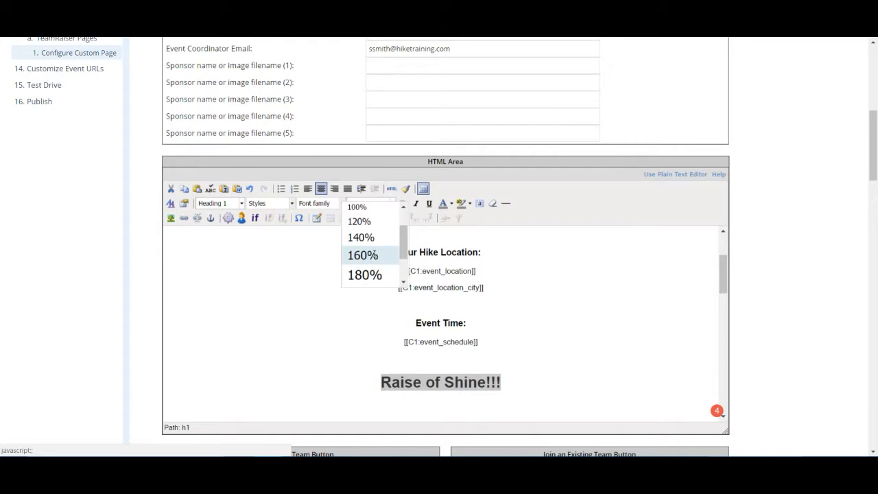
left_click(375, 256)
left_click(556, 390)
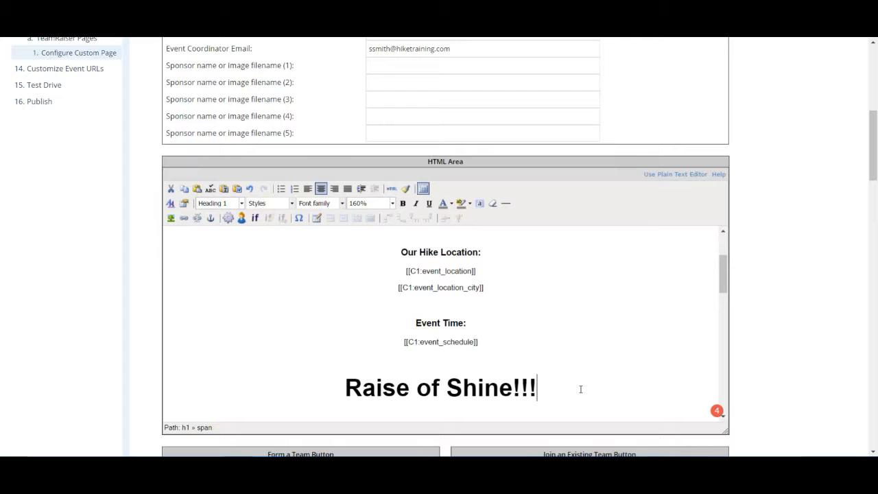
Correct "of" to "or" in the heading so it reads "Raise or Shine!!!".
left_click(439, 390)
key("BackSpace")
type("r")
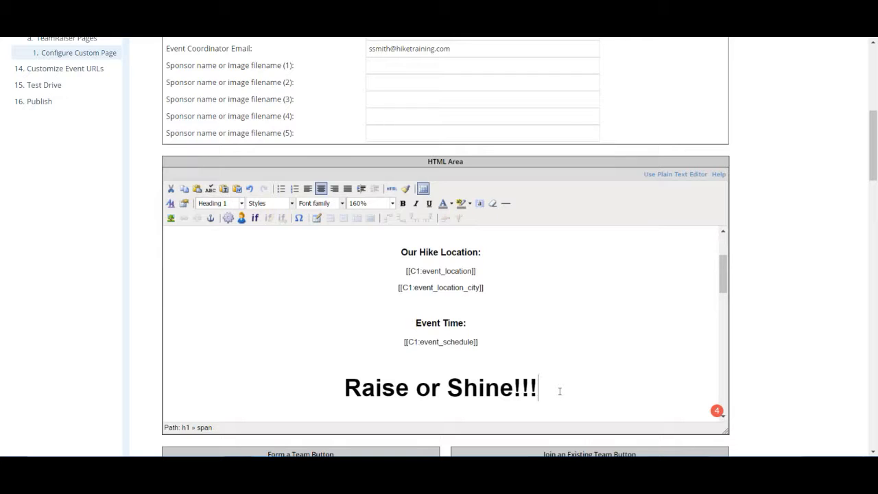
Color the "Raise or Shine!!!" heading text red.
left_click(540, 380)
left_click_drag(540, 380, 346, 364)
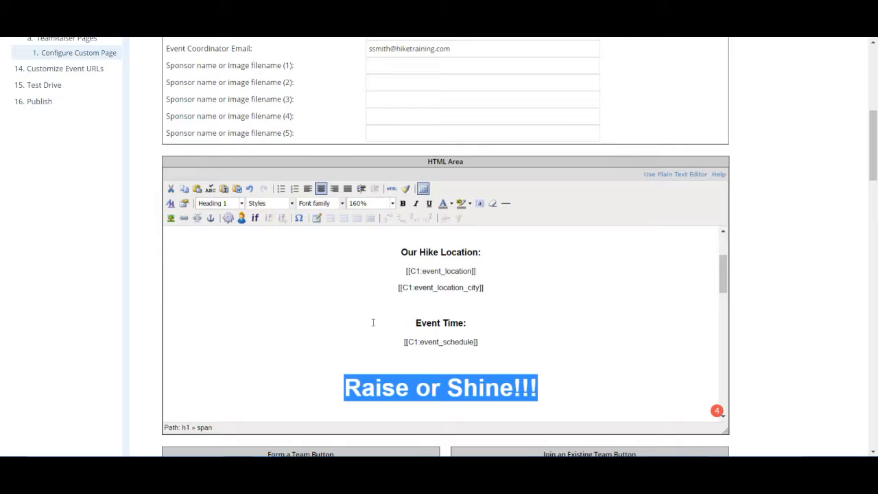
left_click(452, 204)
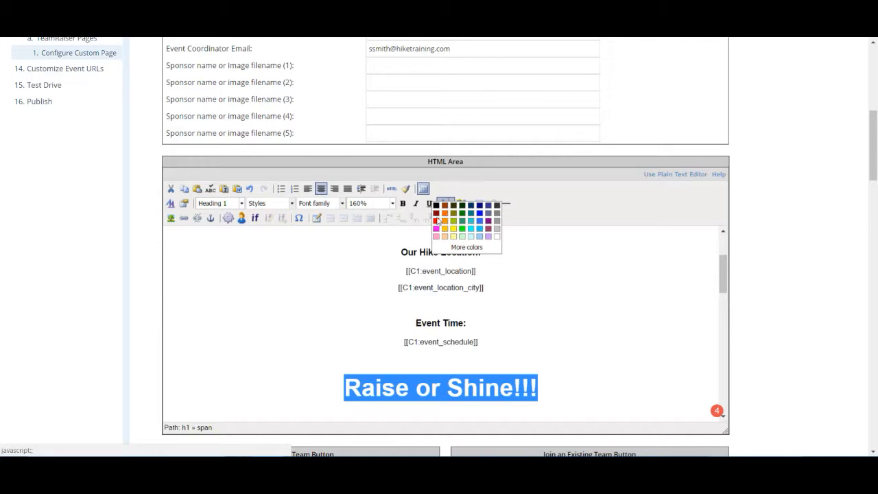
left_click(436, 221)
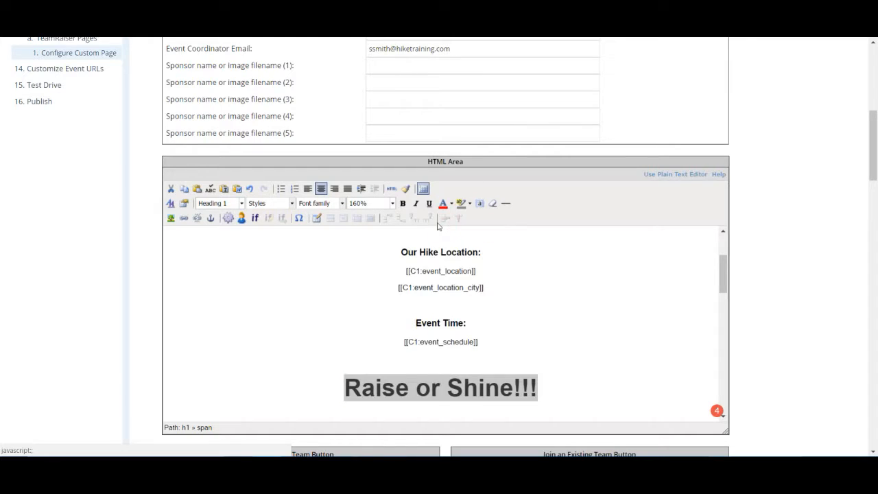
left_click(539, 392)
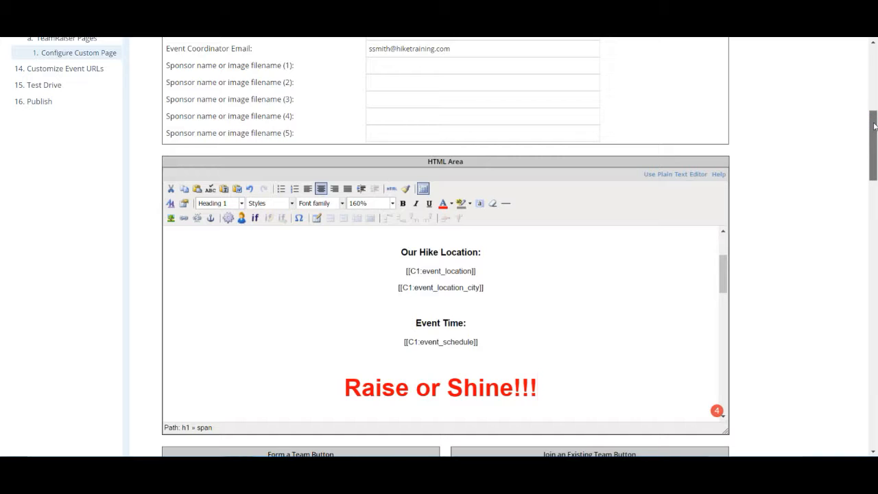
Save the Greeting page and check the "Raise or Shine!!!" heading in its HTML Area.
left_click_drag(874, 125, 874, 146)
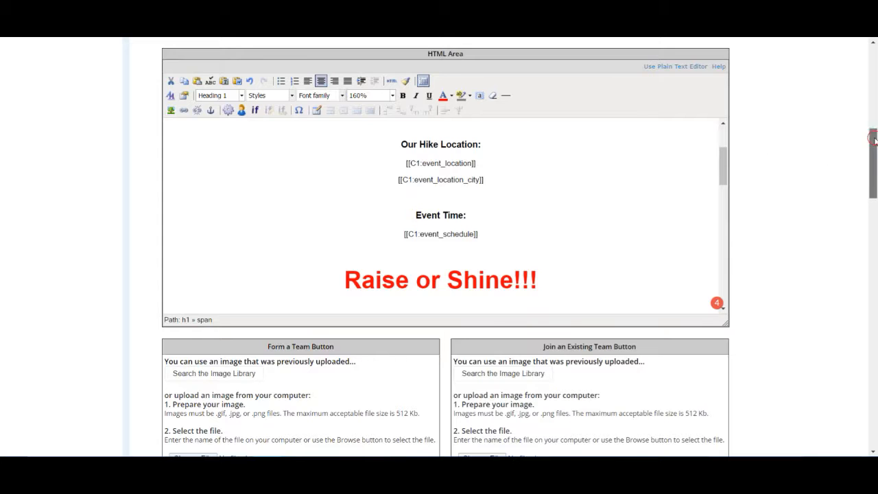
mouse_move(875, 144)
left_mouse_down()
mouse_move(875, 134)
mouse_move(876, 142)
left_mouse_up()
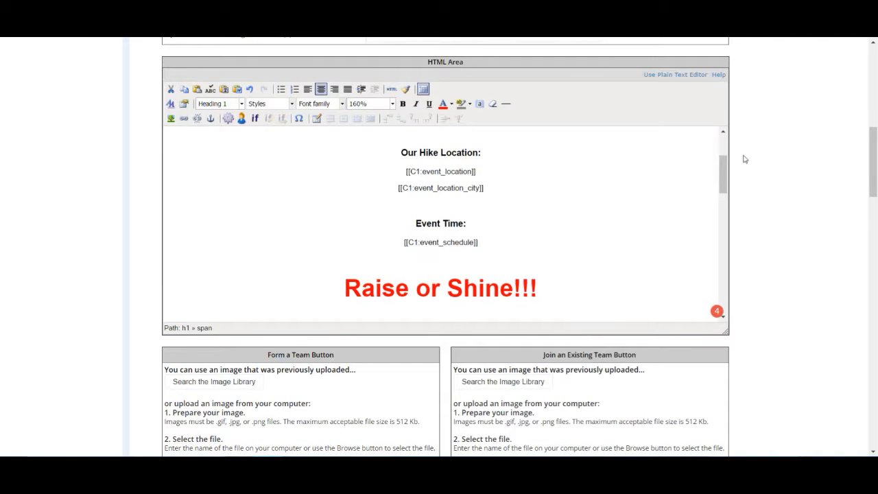
left_click_drag(725, 166, 781, 172)
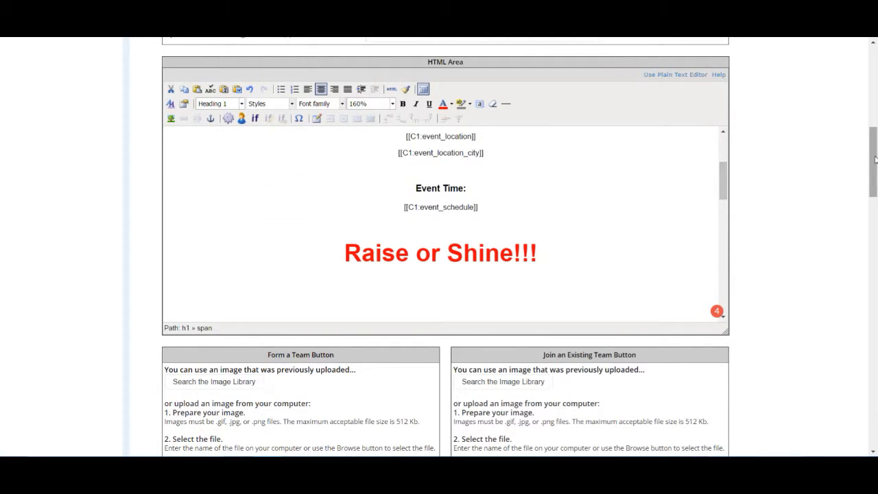
left_click_drag(874, 139, 874, 399)
left_click(215, 440)
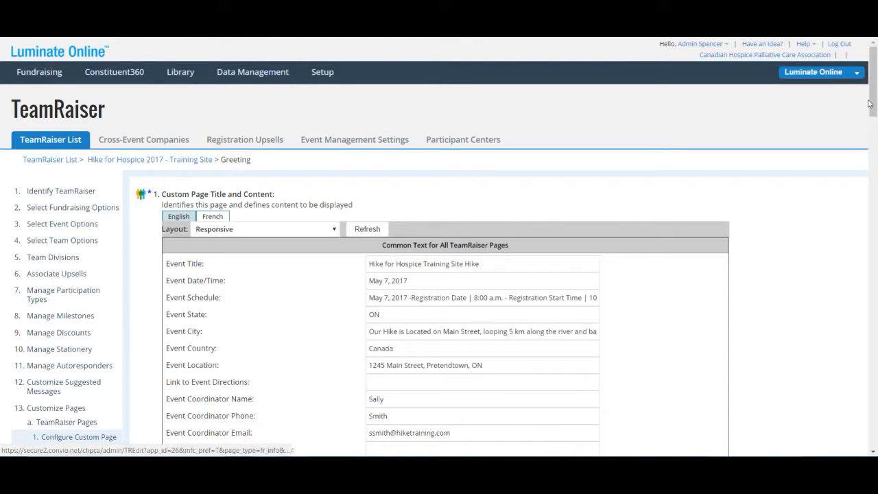
left_click_drag(876, 88, 876, 161)
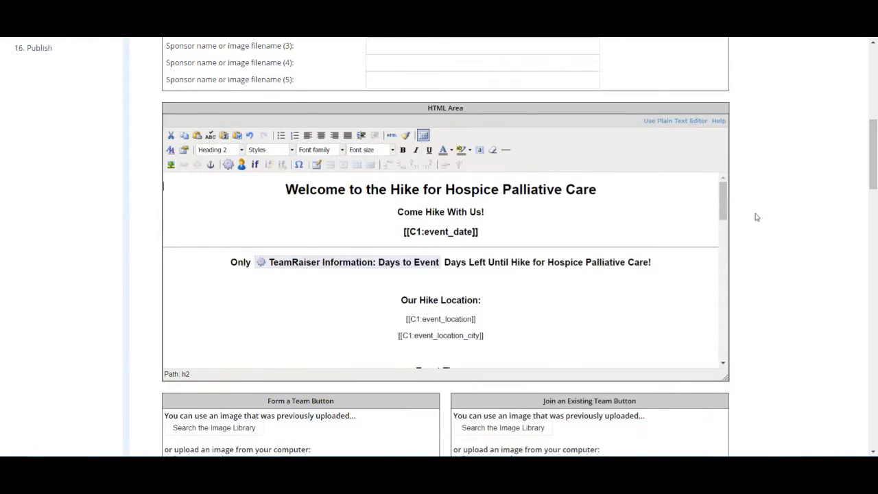
left_click_drag(723, 197, 724, 239)
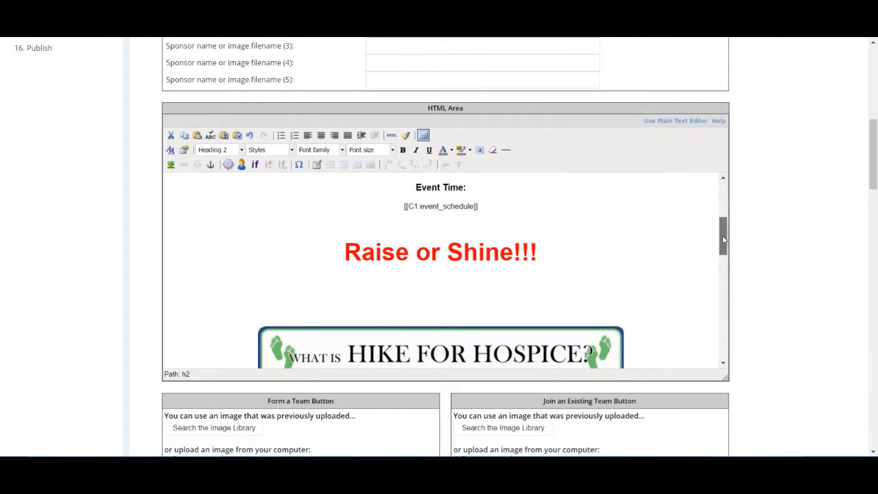
left_click_drag(724, 238, 735, 192)
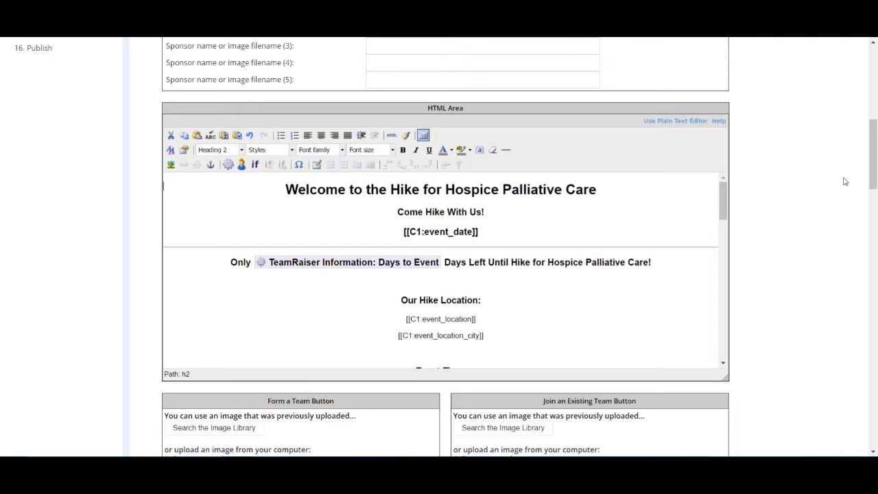
scroll(824, 320, "down", 1)
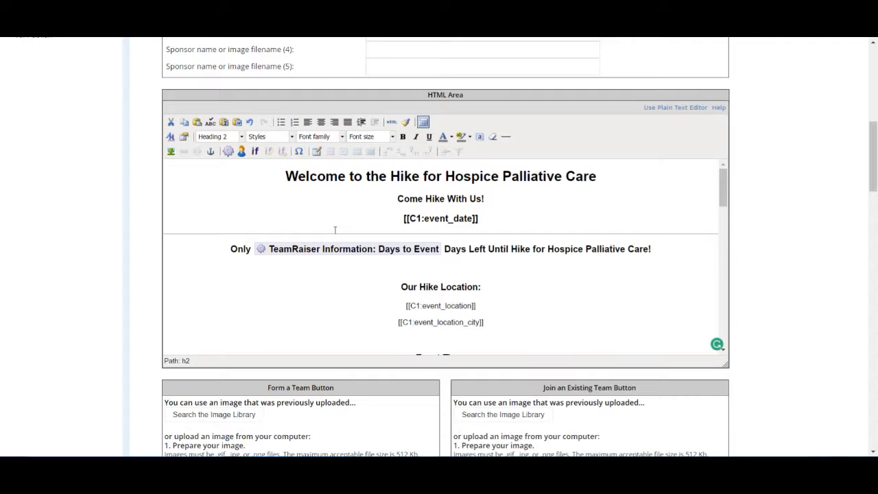
Open the Image Library in a new browser tab, keeping the Greeting page open.
left_click(873, 188)
left_click_drag(873, 188, 874, 103)
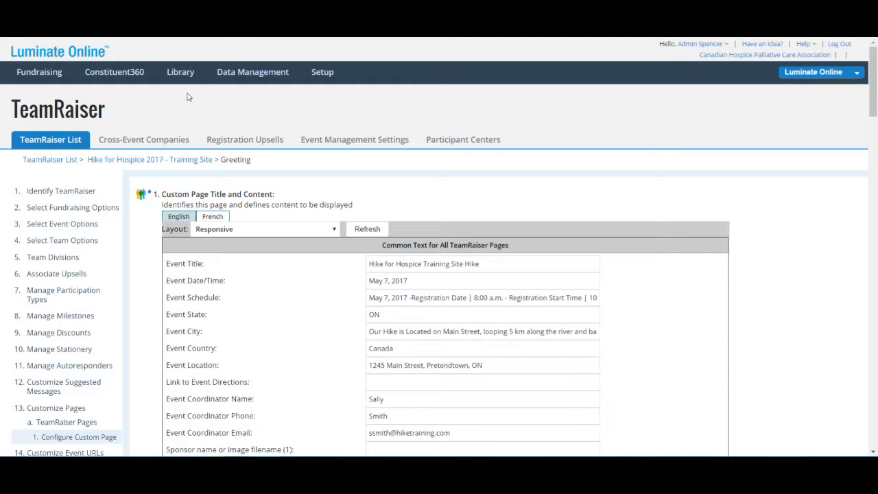
mouse_move(179, 76)
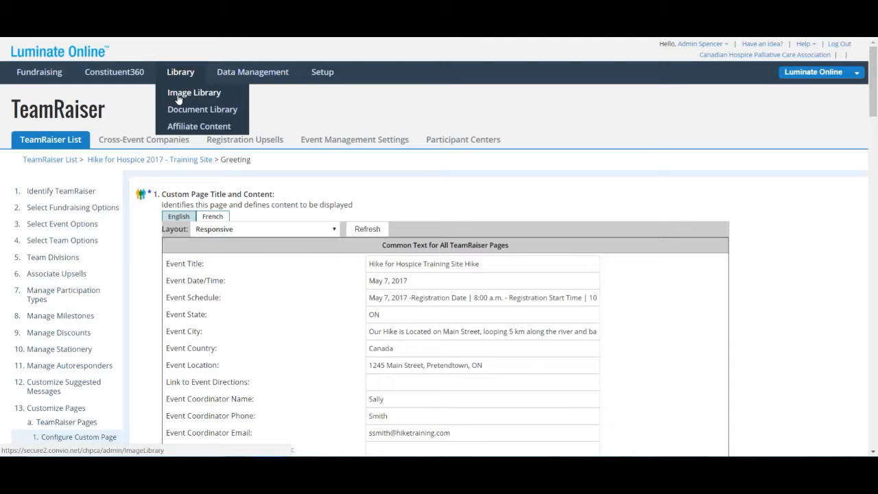
right_click(179, 99)
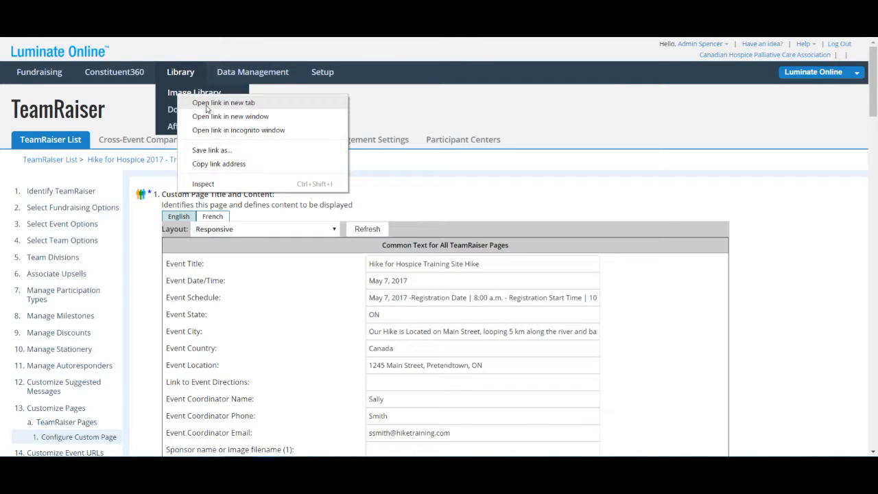
left_click(206, 107)
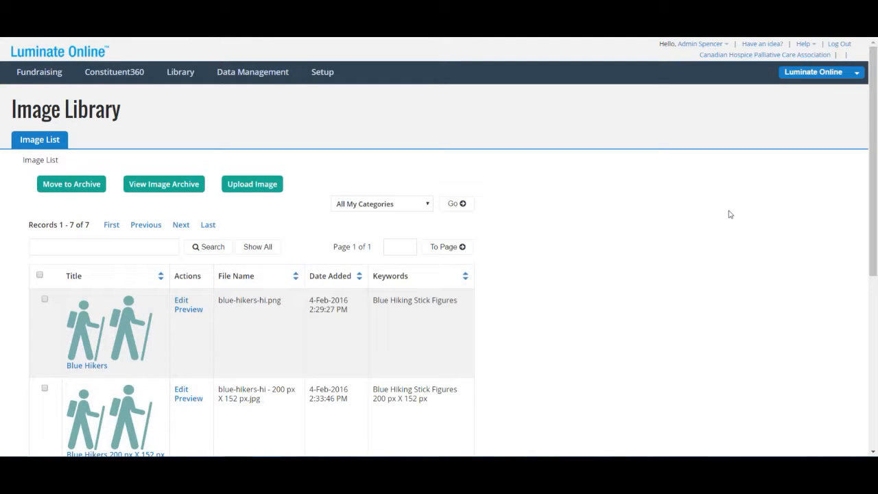
Start a new image upload in the Image Library and choose the hikers file from the Desktop.
scroll(730, 214, "down", 1)
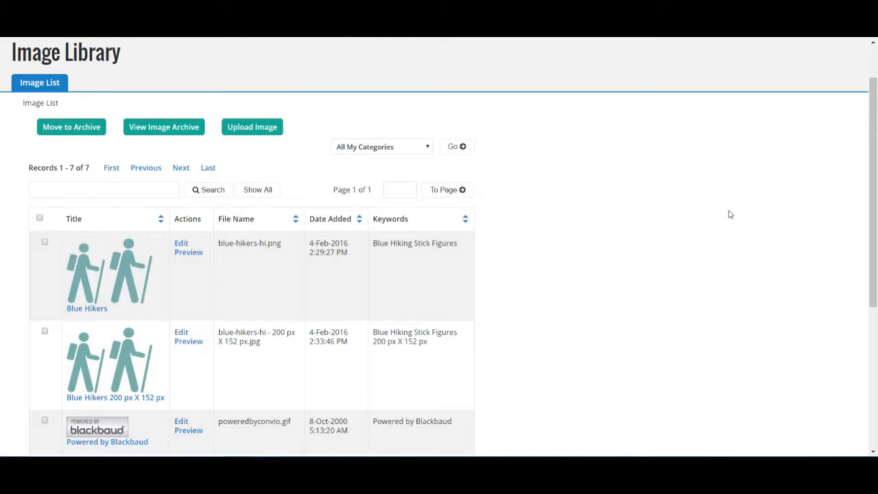
scroll(730, 215, "up", 1)
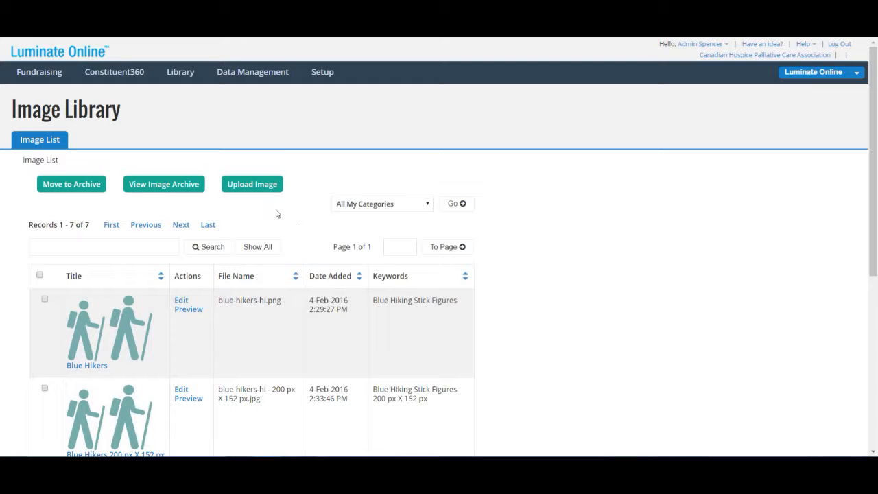
left_click(248, 188)
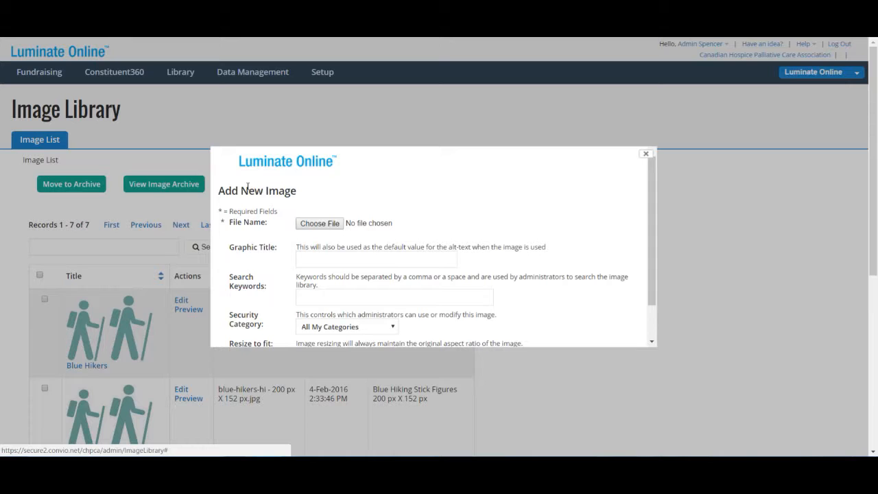
left_click(327, 227)
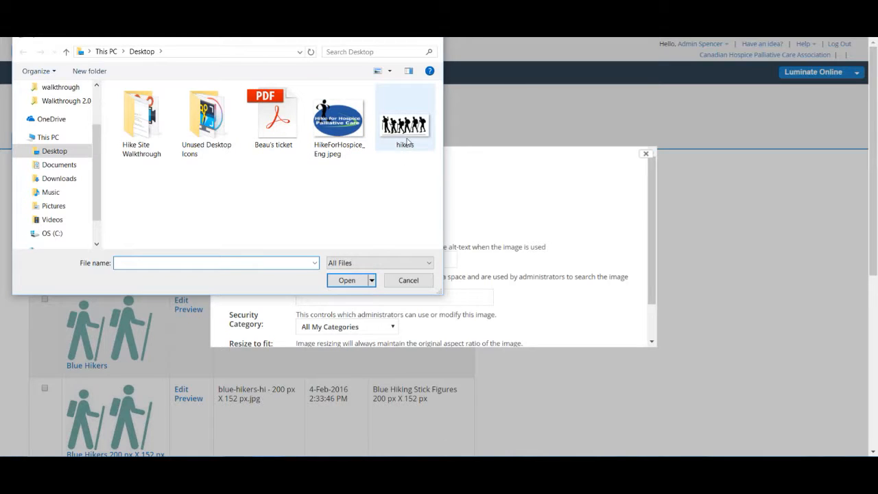
mouse_move(407, 141)
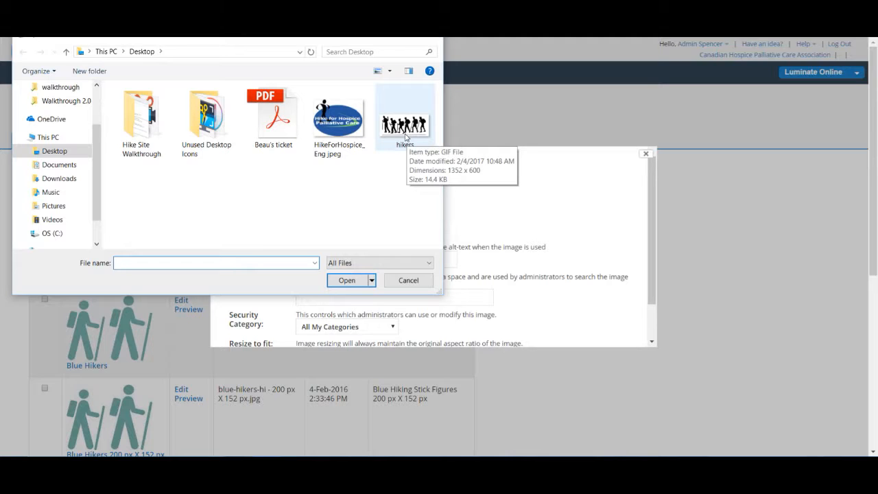
double_click(404, 130)
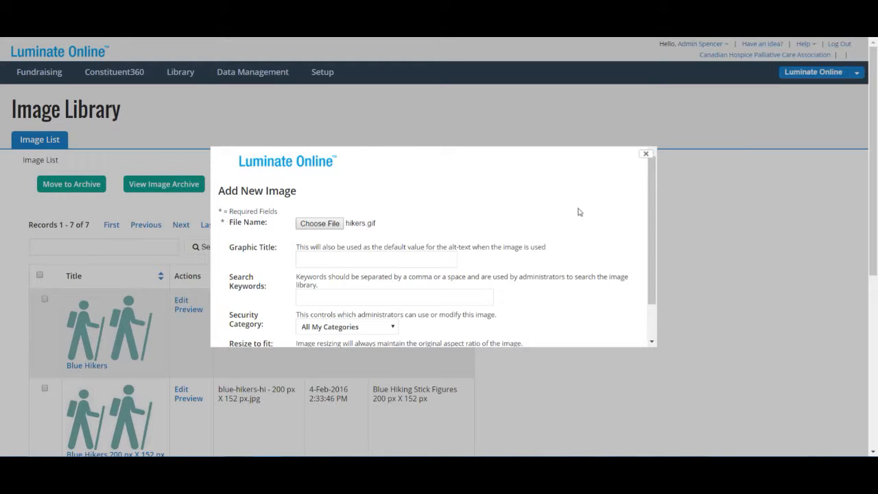
Set the image's security category to Hike for Hospice Training, upload it and check the image list for it.
left_click(656, 196)
left_click_drag(655, 196, 654, 228)
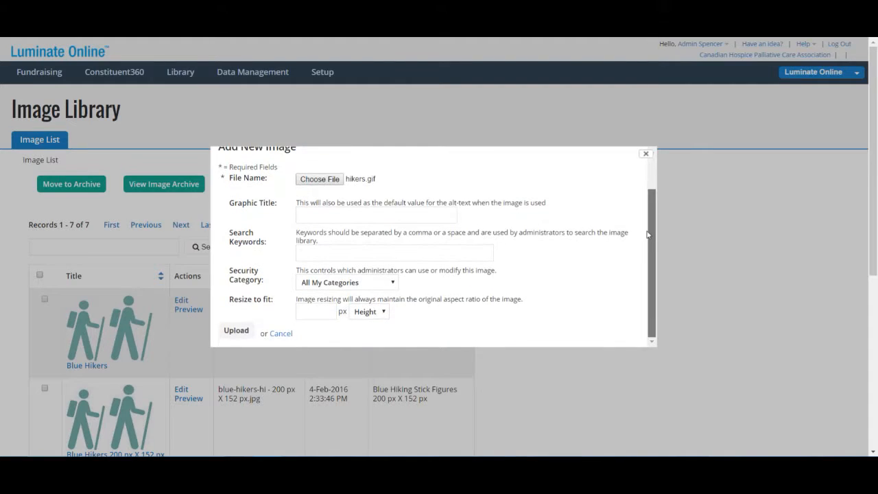
left_click(395, 283)
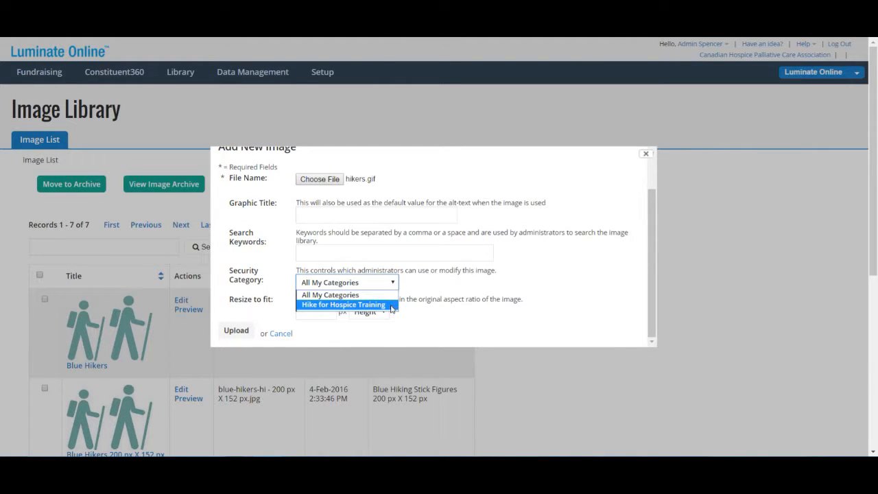
left_click(392, 307)
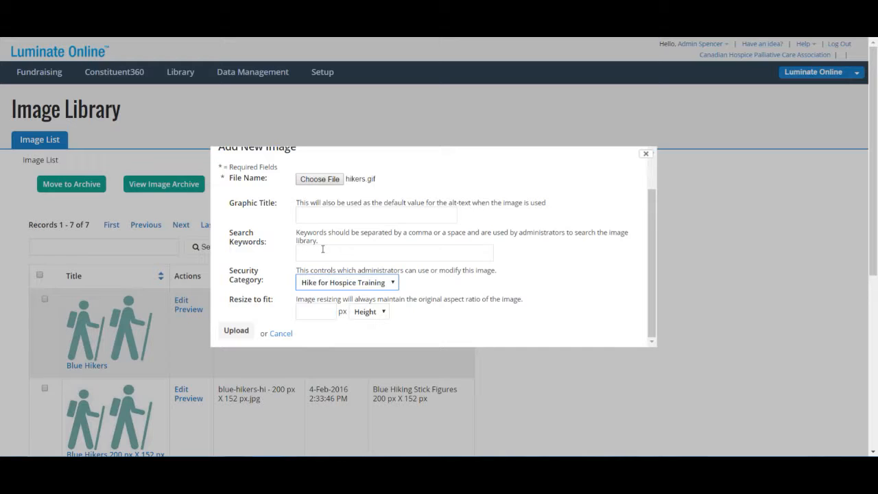
left_click(244, 336)
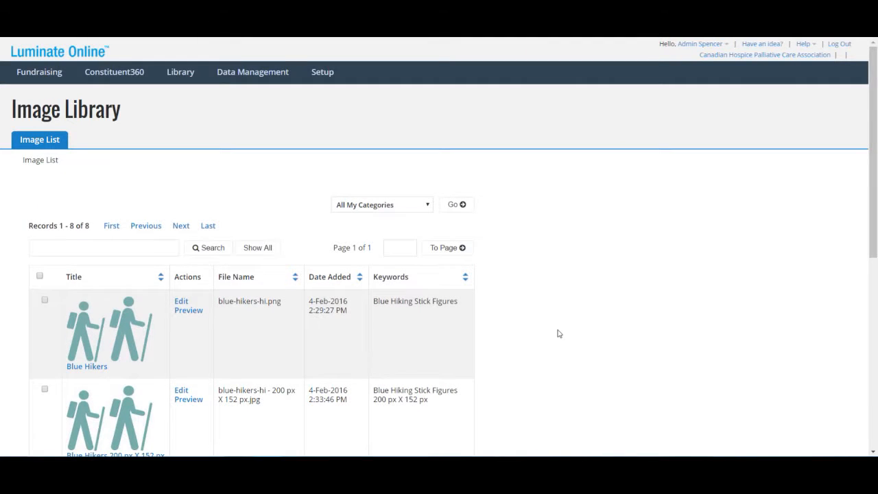
scroll(559, 335, "down", 5)
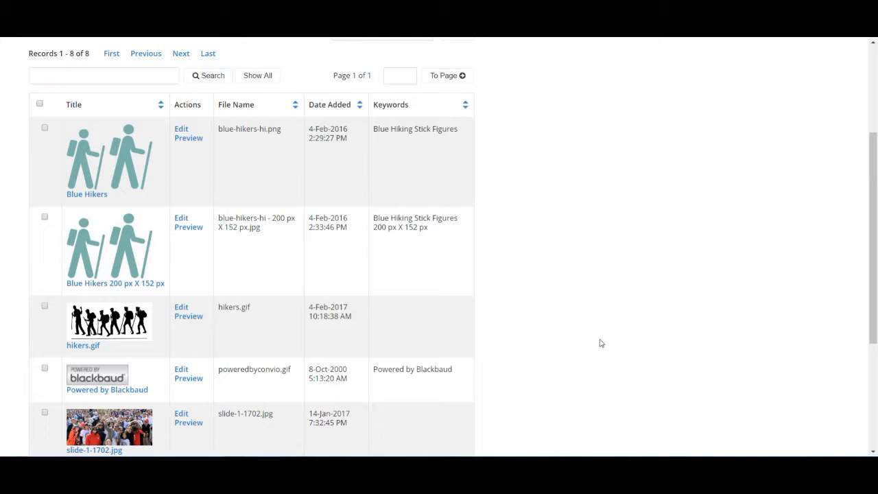
scroll(601, 343, "up", 5)
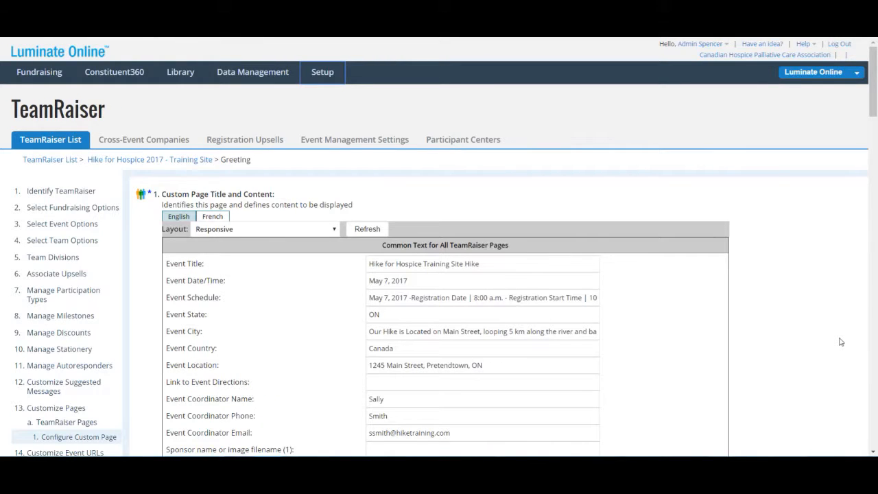
Back on the Greeting page, add two blank lines below the "Days Left Until Hike for Hospice Palliative Care!" line and centre the insertion point.
scroll(842, 342, "down", 5)
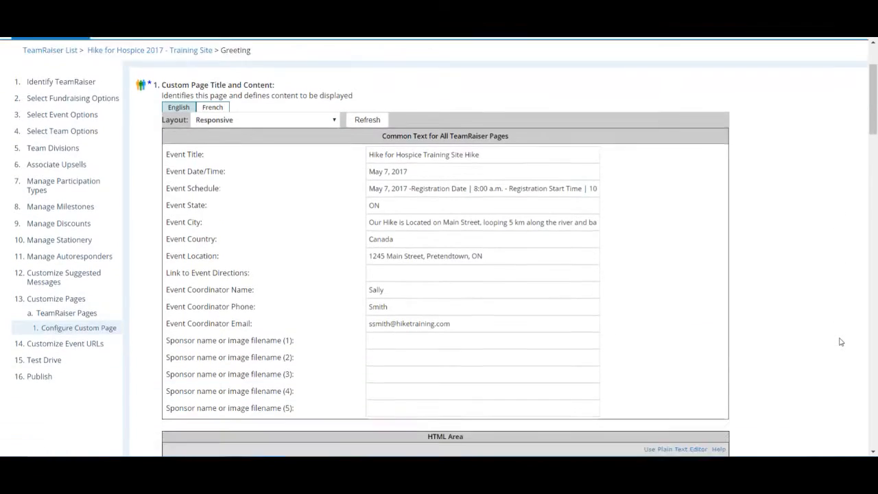
scroll(841, 342, "down", 2)
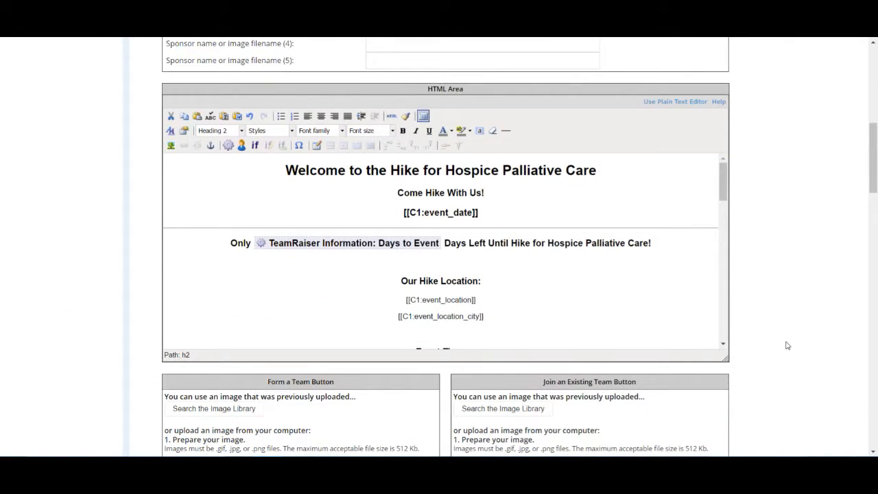
left_click(441, 264)
left_click(656, 246)
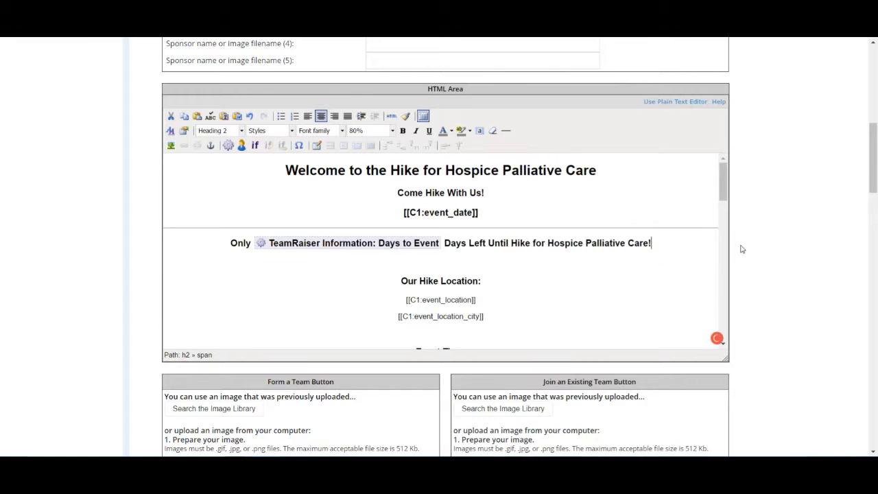
key("Return")
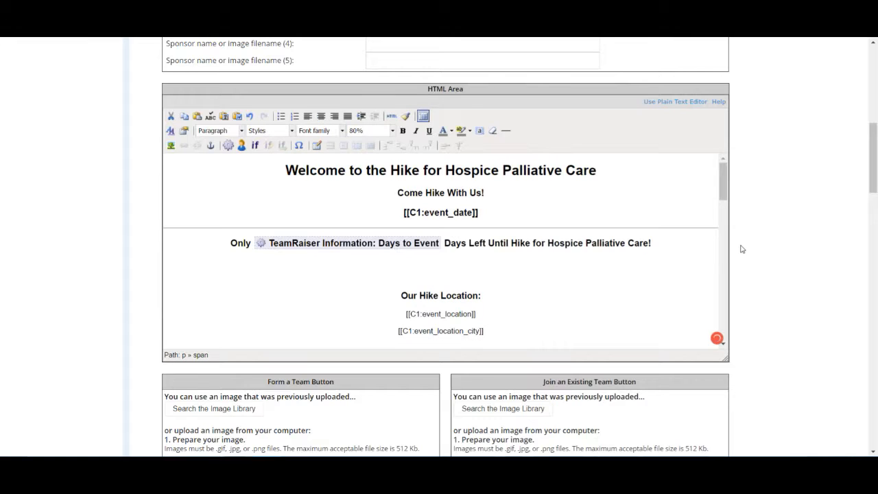
key("Return")
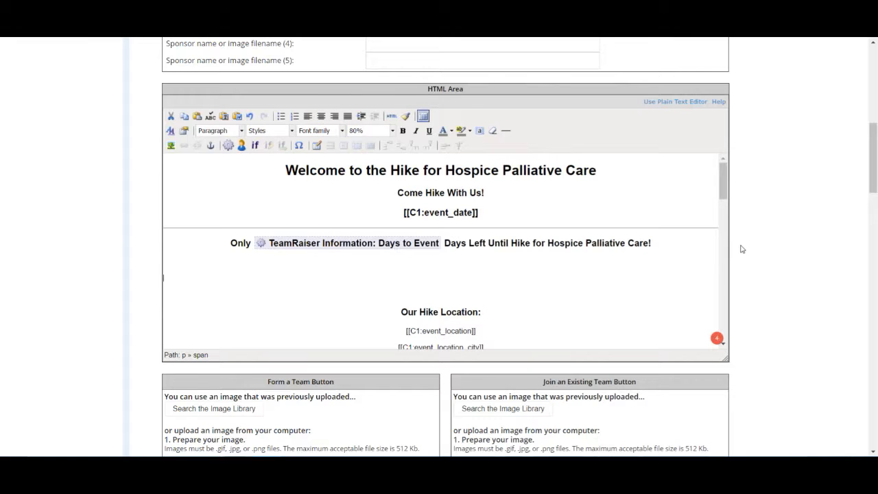
left_click(319, 118)
Start inserting an image at the centred line and pick hikers.gif from the Image Library.
left_click(171, 148)
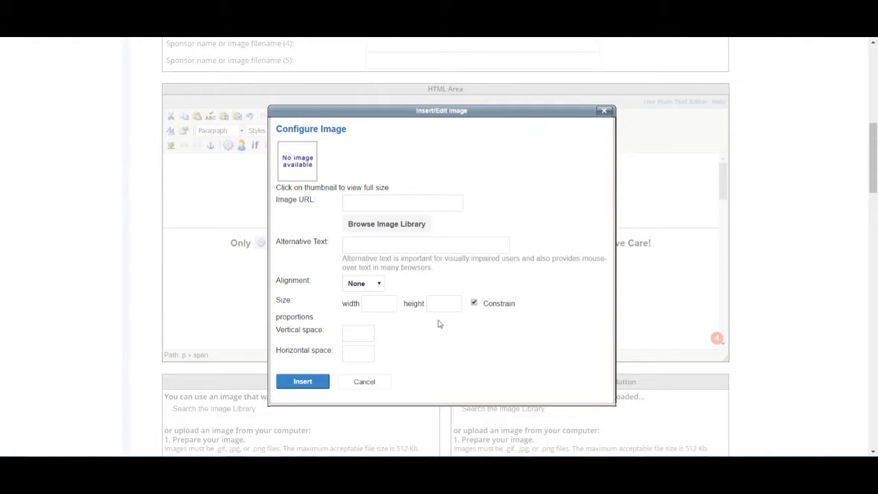
left_click(372, 224)
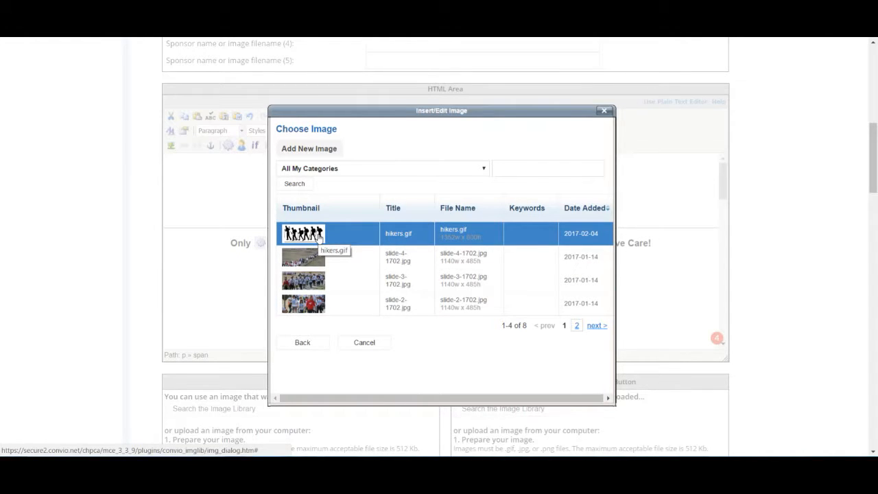
left_click(581, 330)
left_click(317, 239)
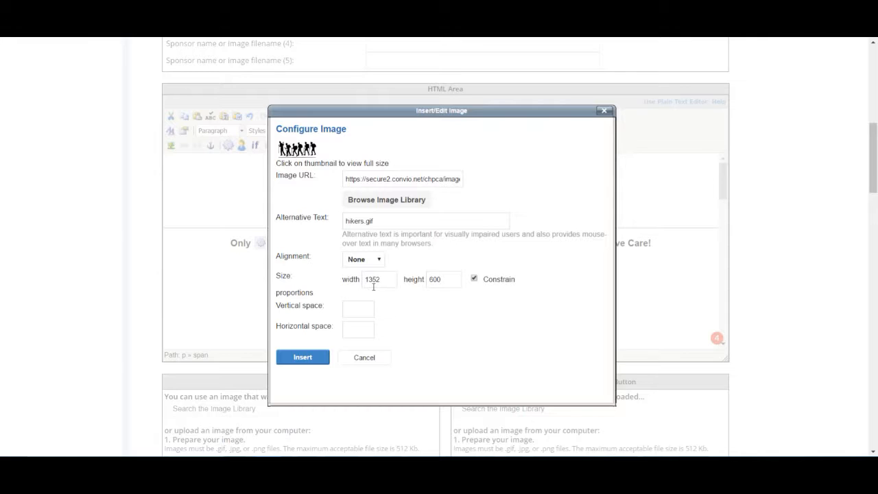
Set the image width to 400 with constrained proportions and insert it.
left_click_drag(385, 280, 367, 283)
type("60")
key("BackSpace")
type("400")
left_click(475, 319)
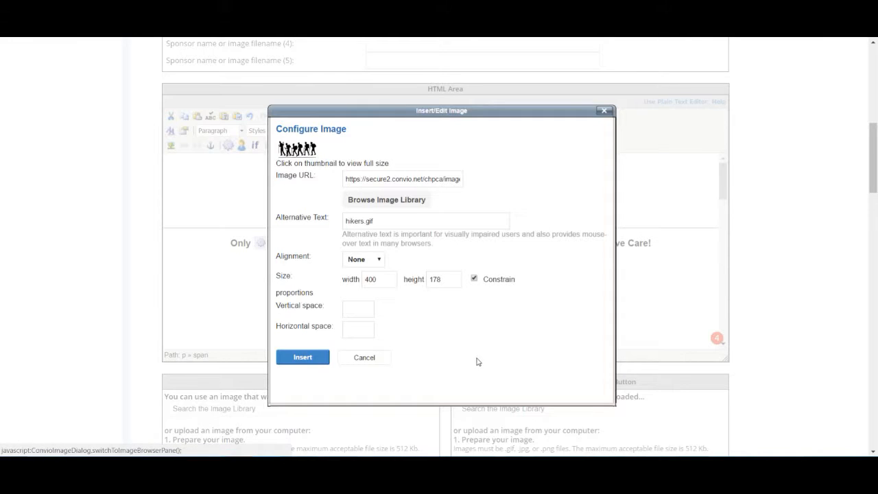
left_click(305, 357)
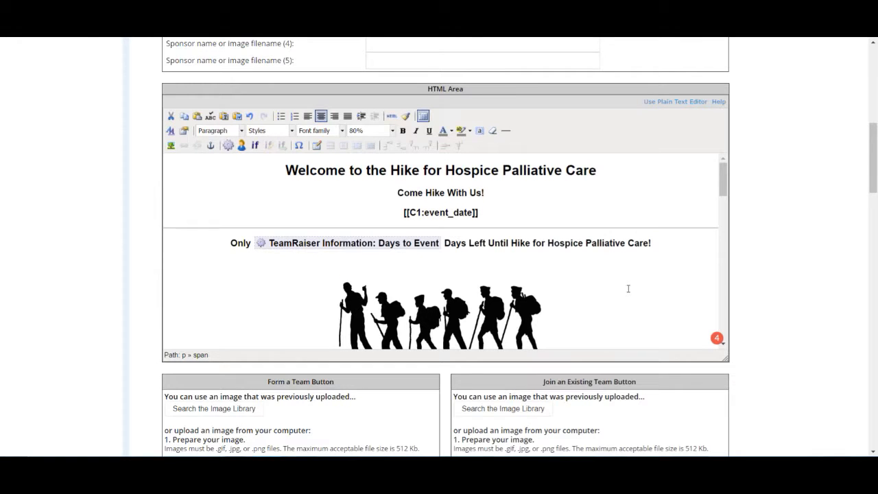
Reduce the inserted hikers image to a width of 200, keeping its proportions constrained.
scroll(628, 289, "down", 1)
scroll(628, 289, "down", 1)
scroll(628, 289, "up", 1)
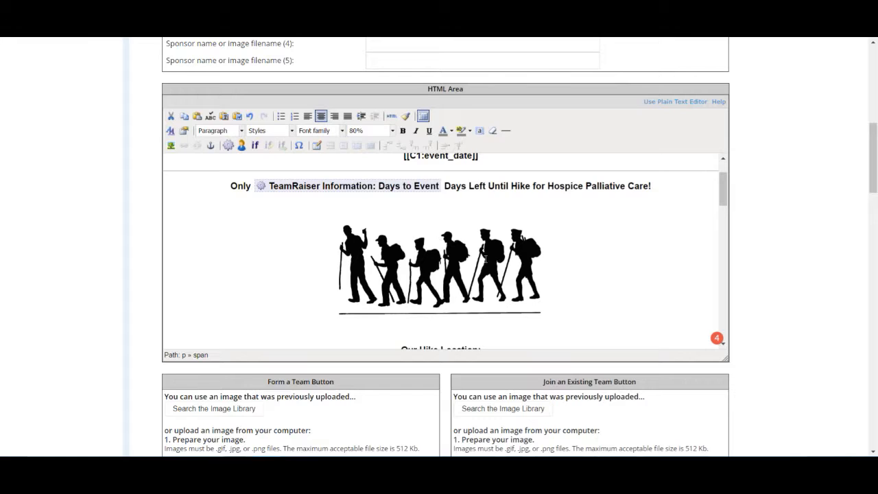
left_click(485, 259)
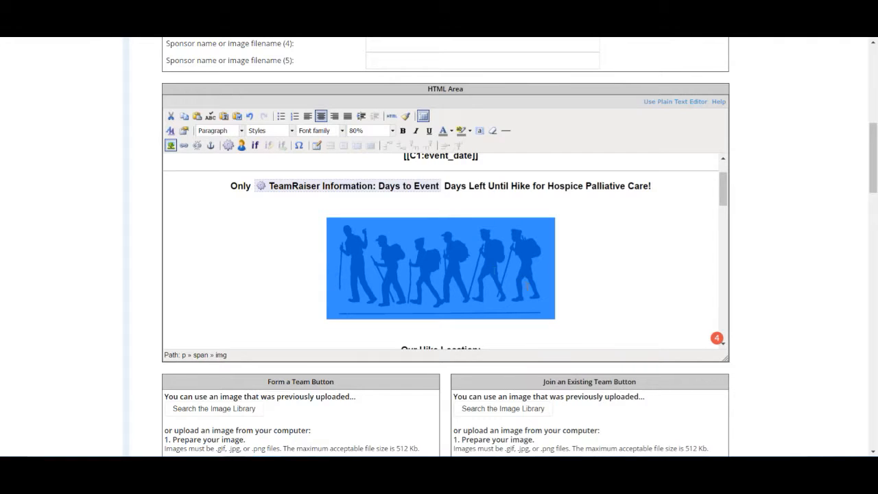
left_click(171, 146)
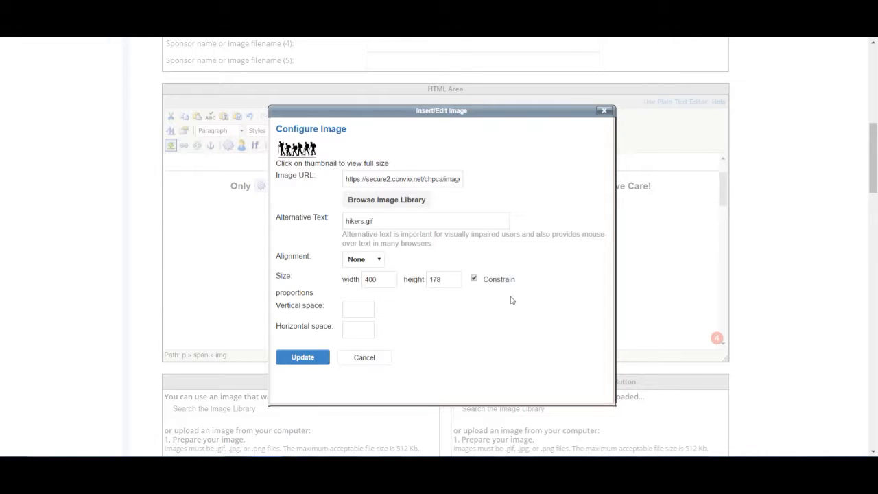
left_click_drag(378, 280, 358, 283)
type("200")
left_click(494, 331)
left_click(304, 358)
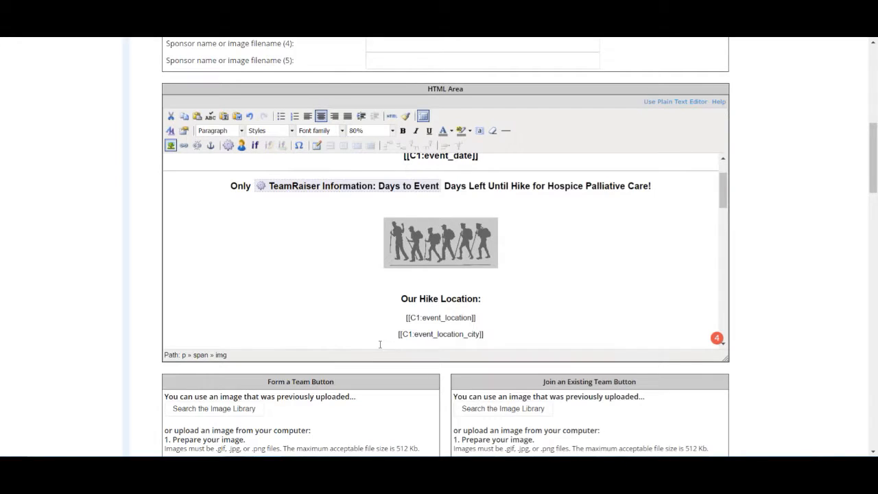
Deselect the hikers image, save the Greeting page and return to its content.
left_click(531, 266)
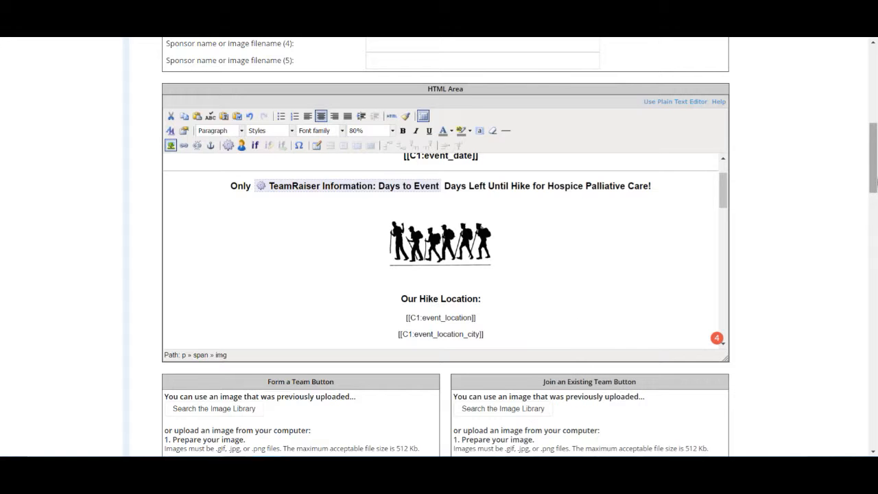
left_click_drag(876, 167, 875, 427)
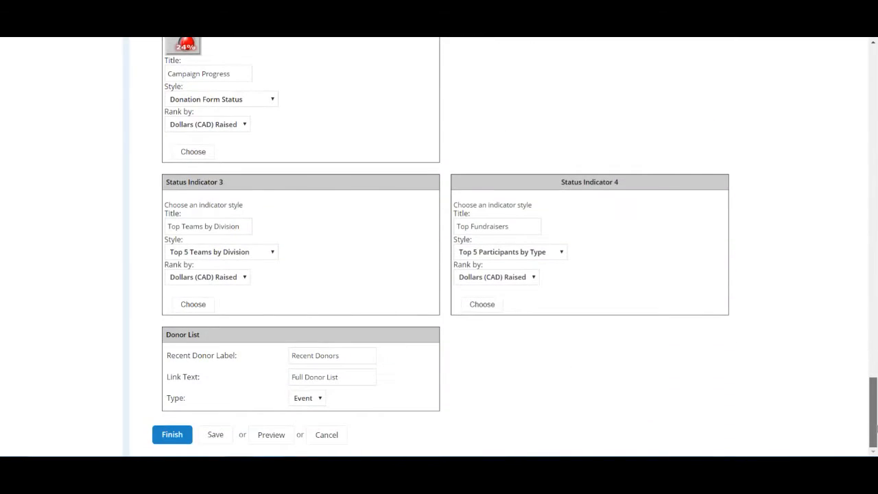
left_click(216, 436)
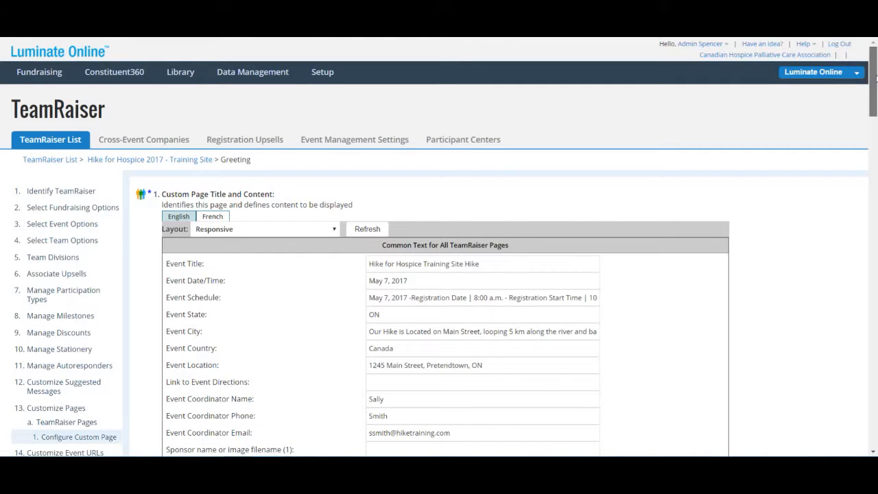
left_click_drag(876, 79, 877, 82)
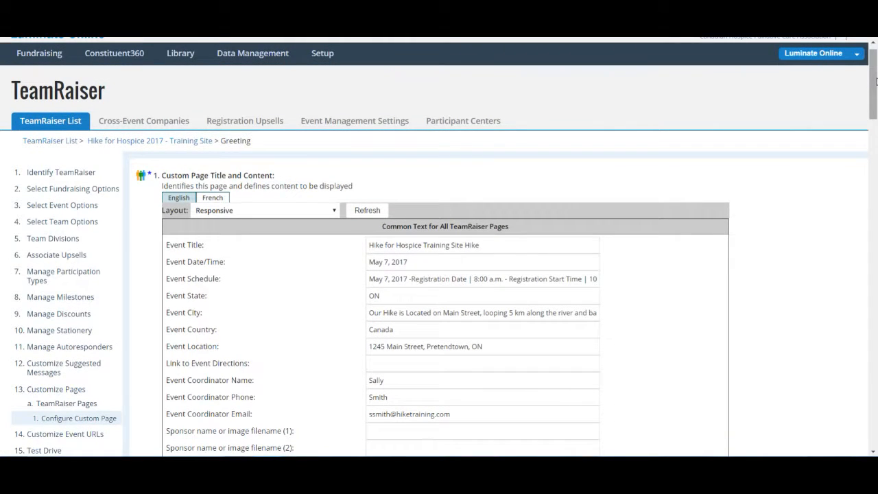
scroll(787, 284, "down", 5)
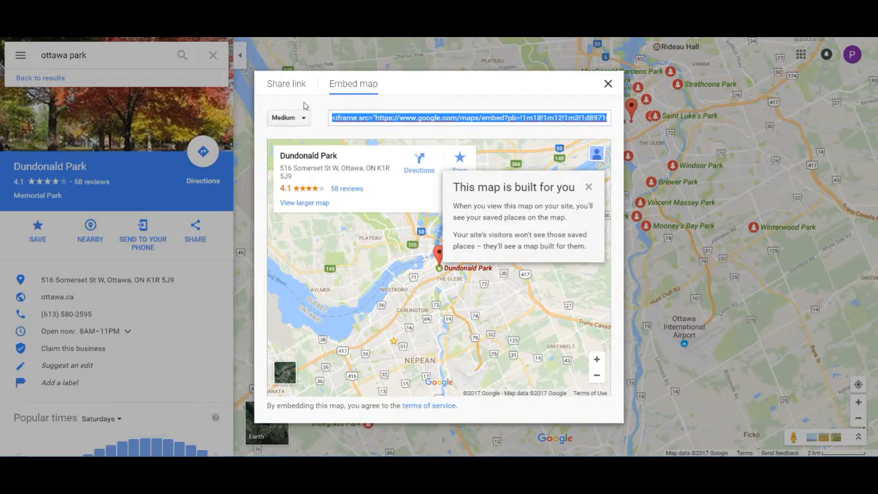
In Google Maps, reopen the sharing options for Dundonald Park, view the share link and bring up the embed map code.
left_click(608, 83)
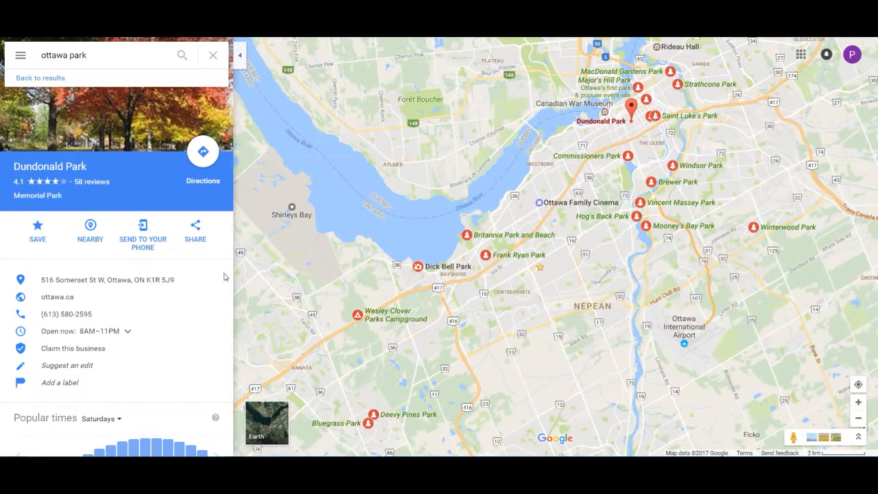
left_click(195, 237)
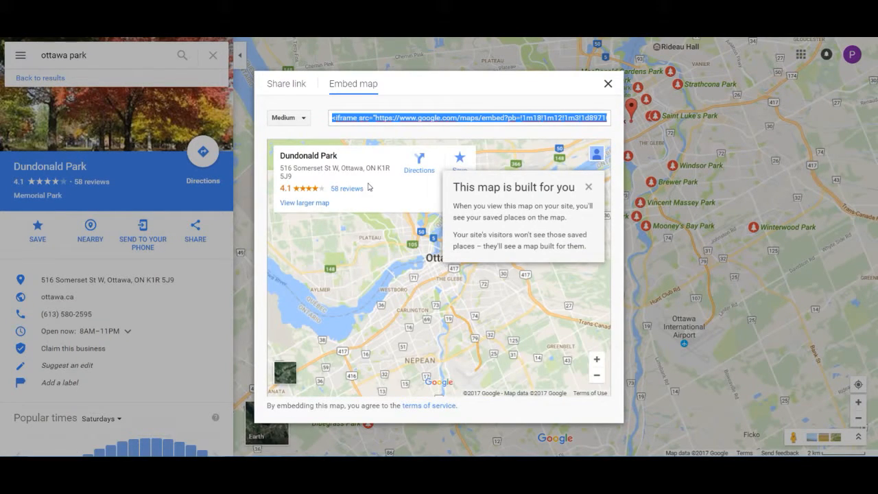
left_click(286, 83)
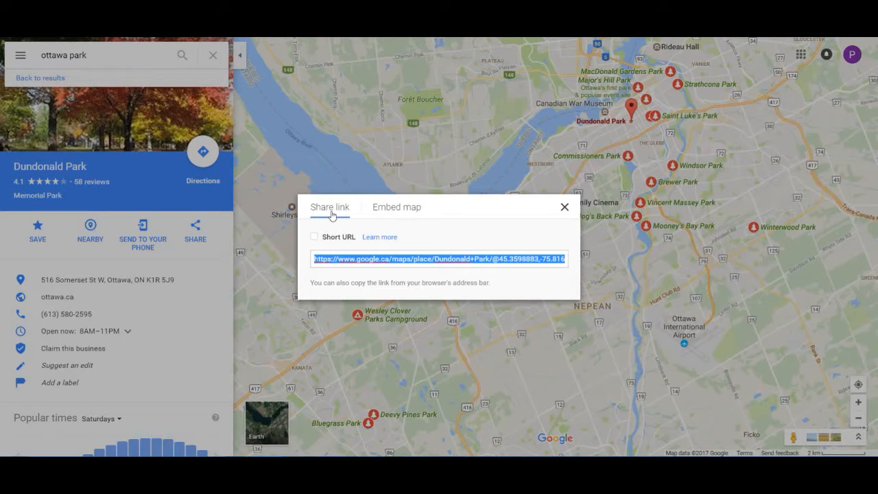
left_click(407, 214)
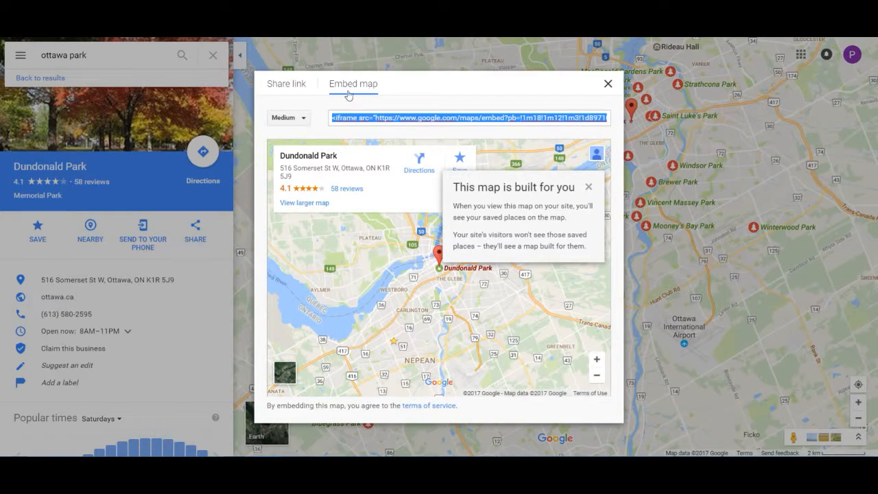
Set the embedded Dundonald Park map size to Small and copy its complete iframe code.
left_click(310, 124)
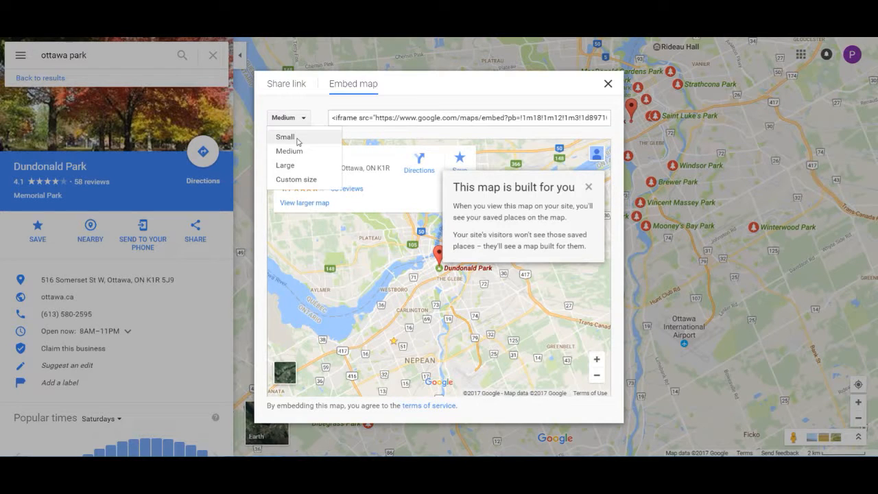
left_click(297, 138)
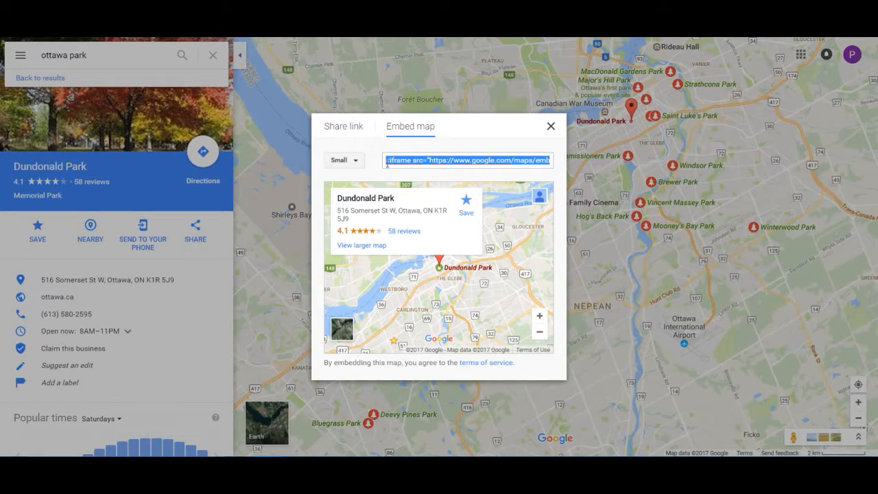
left_click(388, 160)
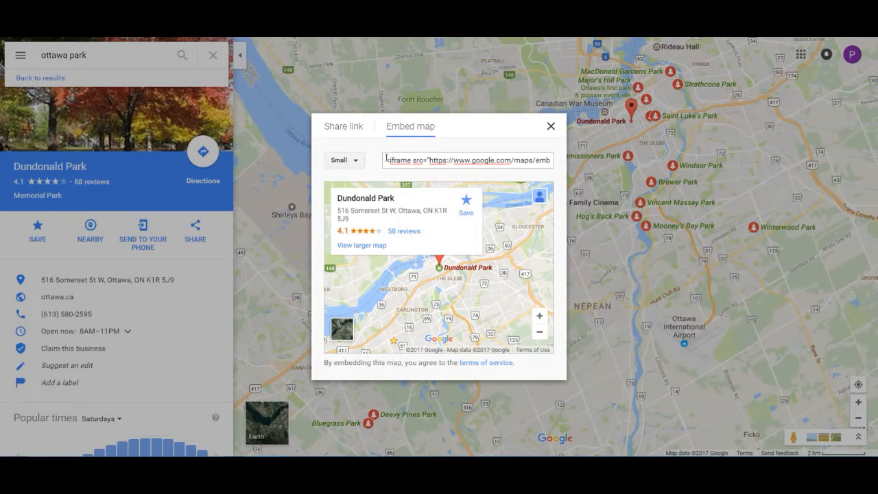
left_click(388, 160)
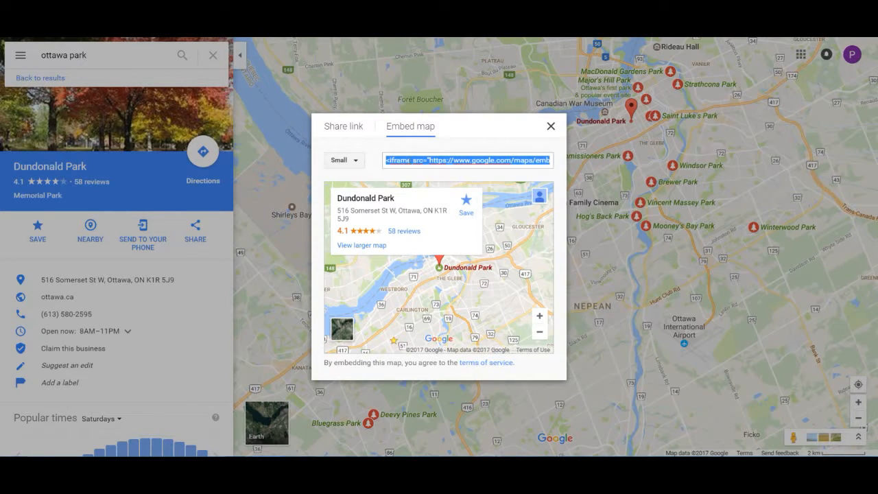
left_click(493, 160)
left_click_drag(382, 160, 549, 166)
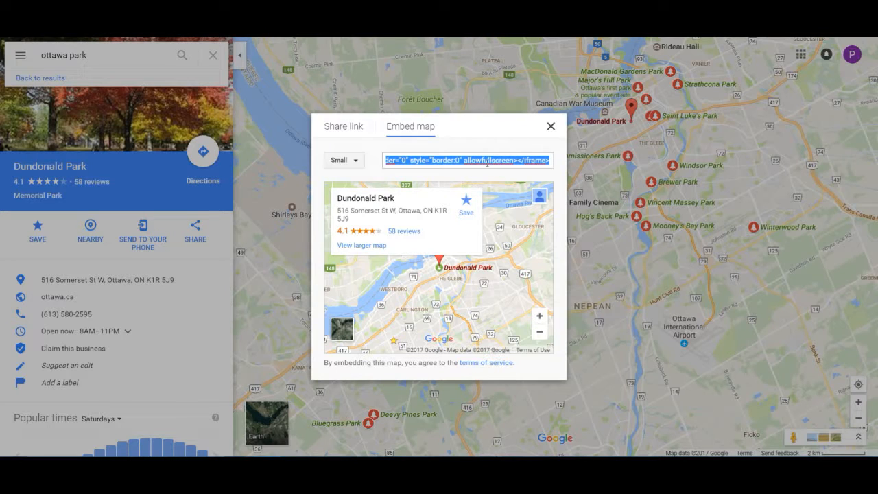
key("ctrl+c")
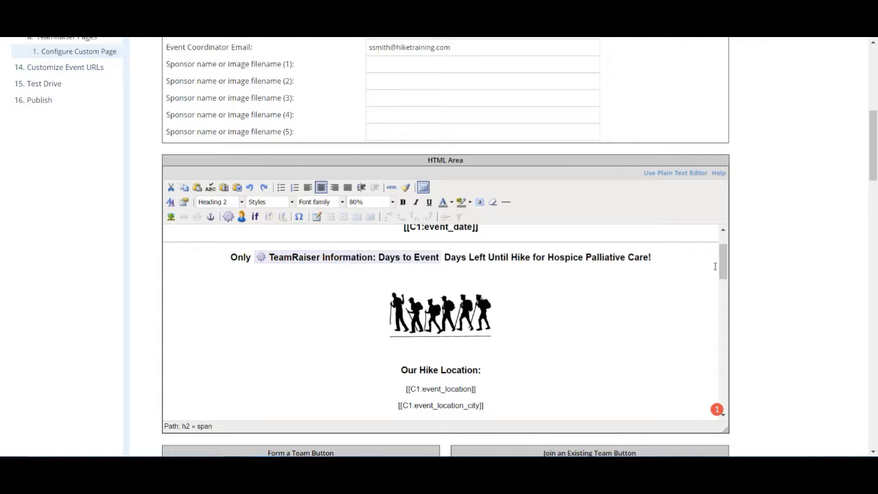
Switch the Greeting page's HTML area to the plain text editor.
left_click(684, 175)
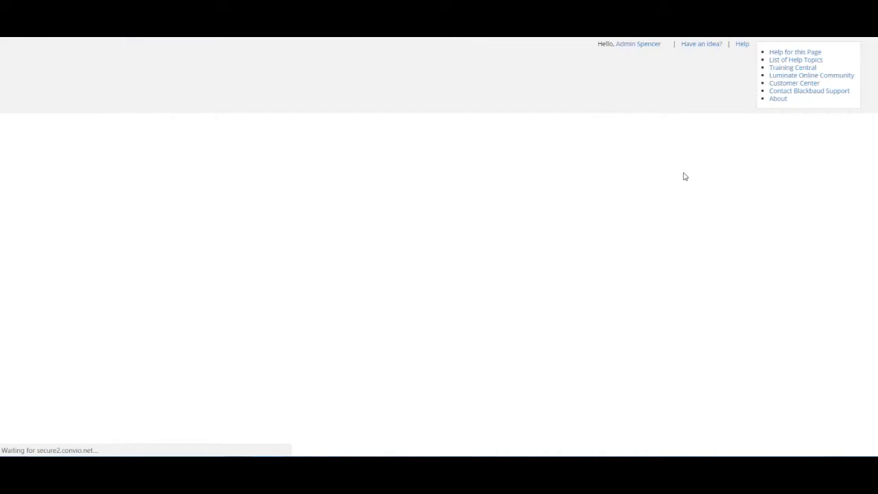
left_click_drag(873, 75, 873, 153)
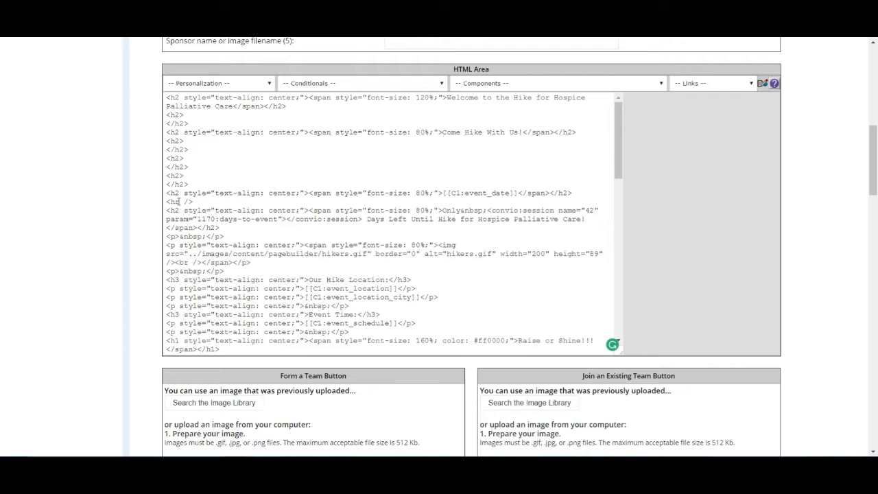
left_click(619, 172)
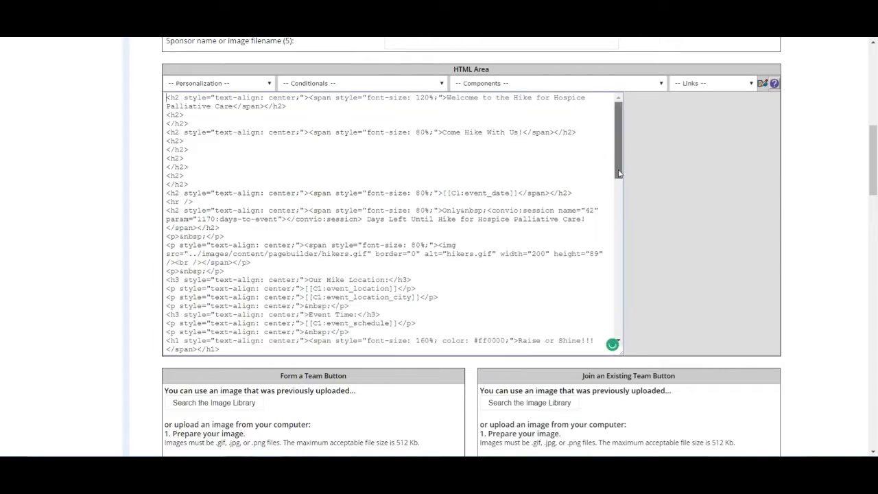
left_click_drag(622, 168, 619, 207)
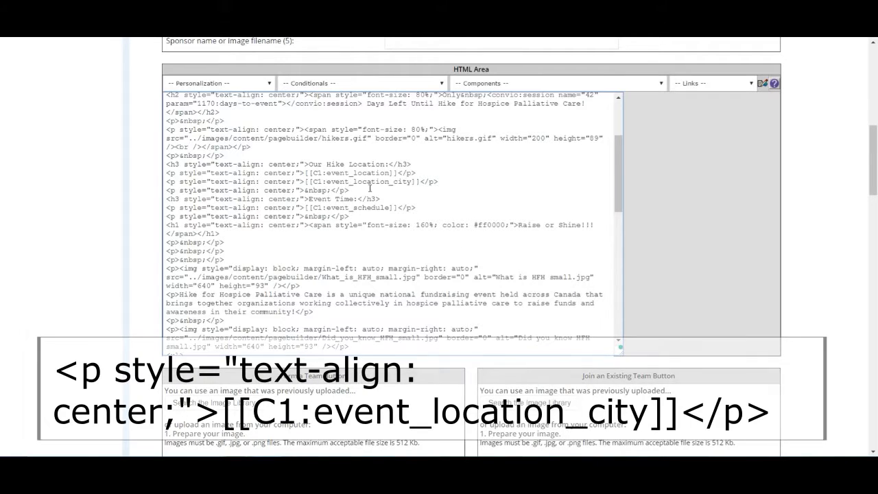
Add blank lines after the [[C1:event_location_city]] paragraph and paste the Dundonald Park iframe code there.
left_click(439, 183)
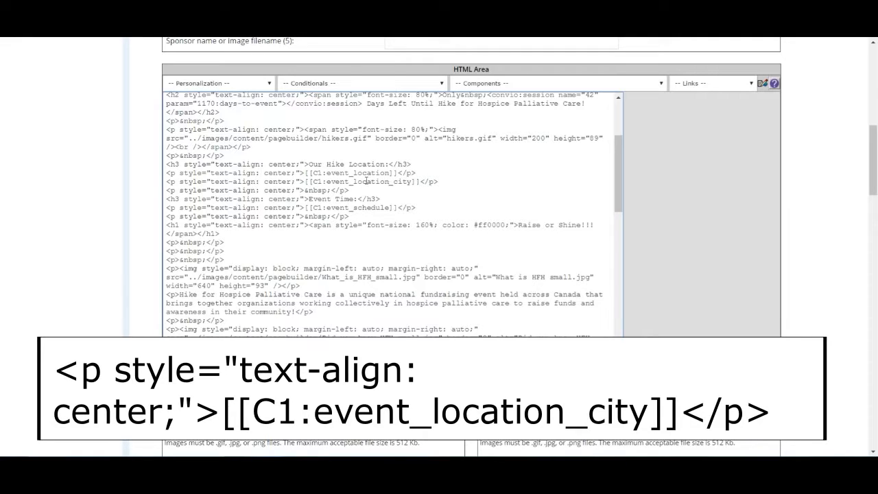
left_click(435, 183)
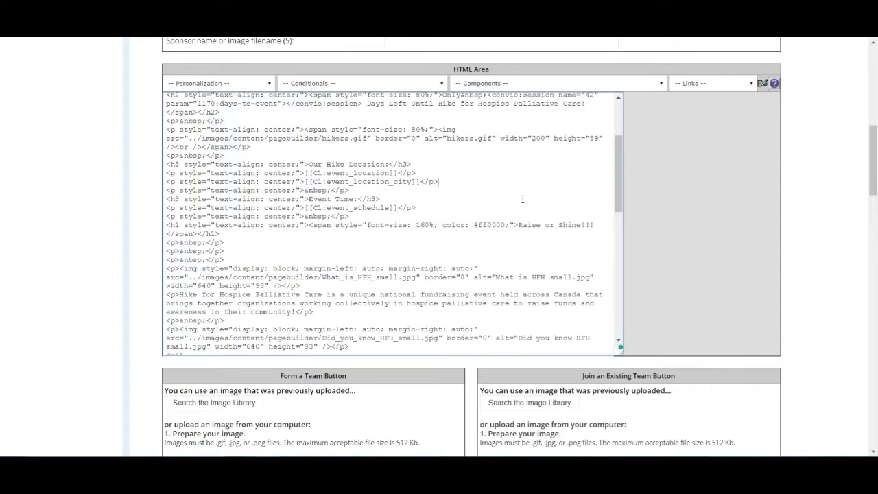
key("Return")
scroll(522, 199, "up", 1)
key("Return")
key("Return")
key("Return")
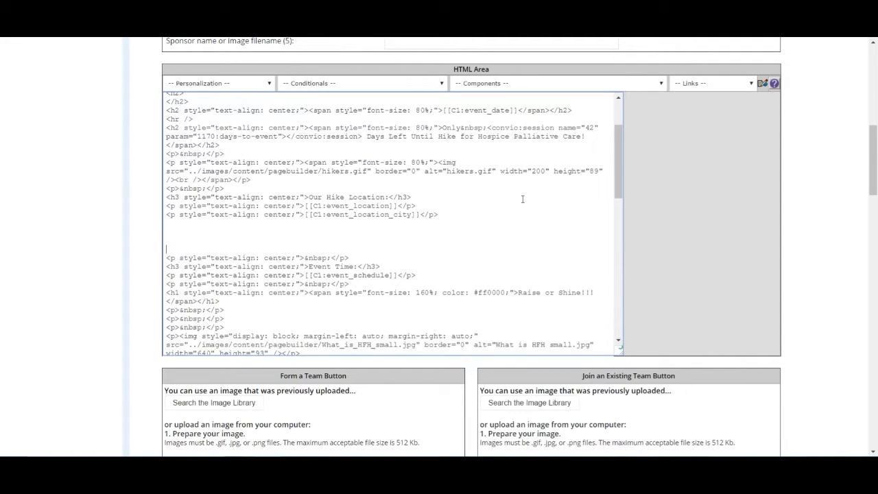
key("Up")
key("Return")
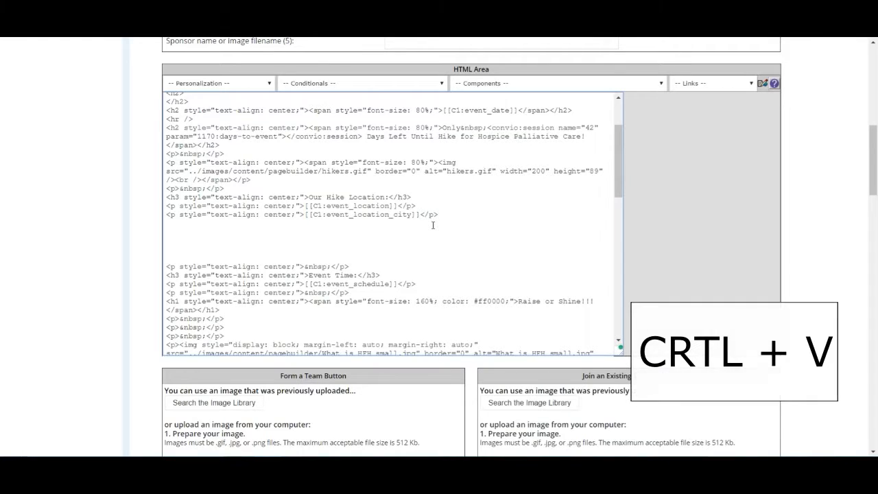
key("ctrl+v")
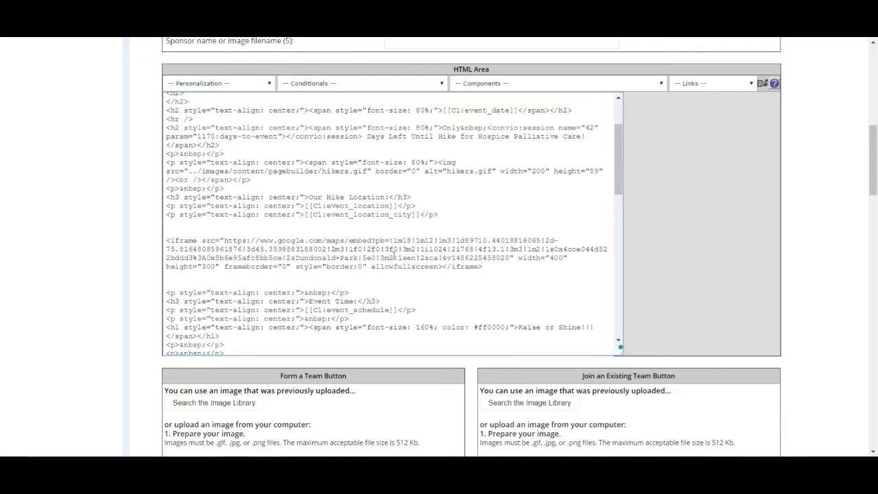
Save the Greeting page and return its HTML area to the visual editor to check the embedded map.
left_click_drag(875, 163, 875, 427)
left_click(218, 439)
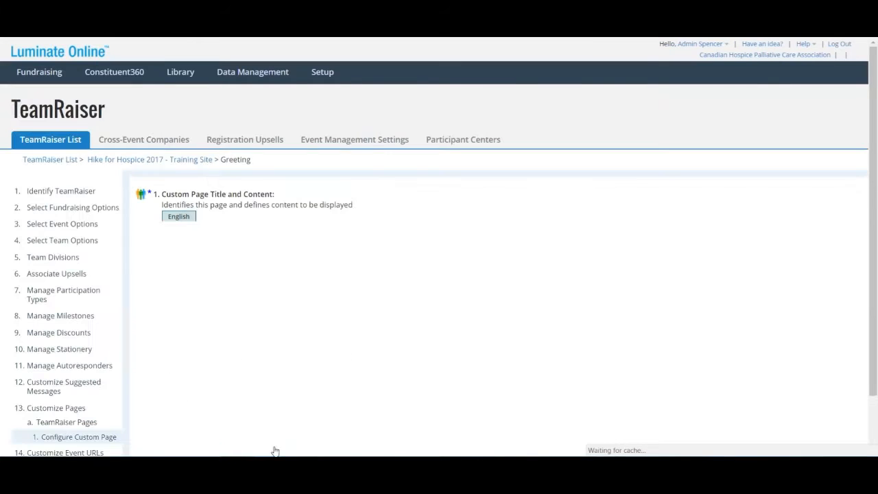
left_click_drag(874, 97, 874, 173)
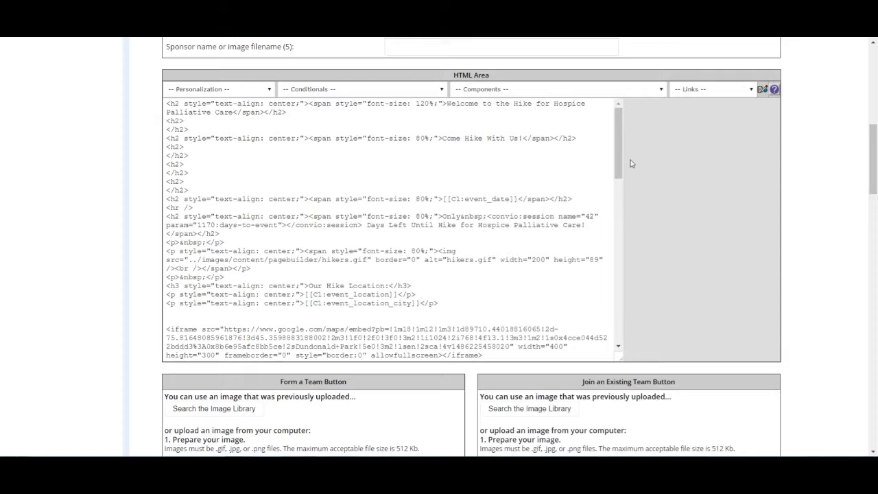
left_click(762, 90)
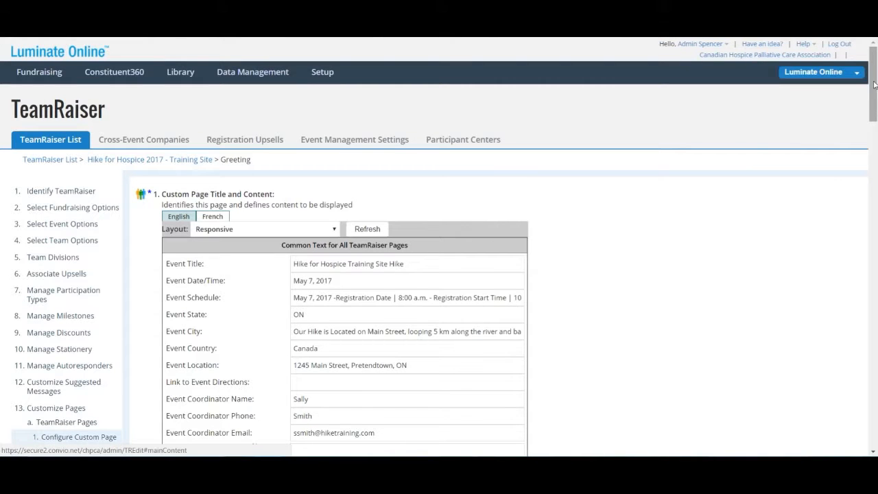
left_click_drag(875, 74, 876, 174)
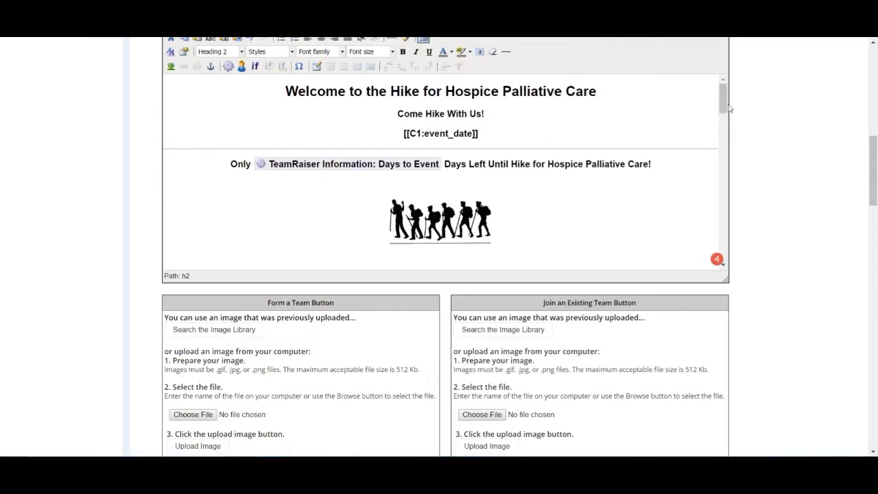
left_click_drag(724, 110, 725, 141)
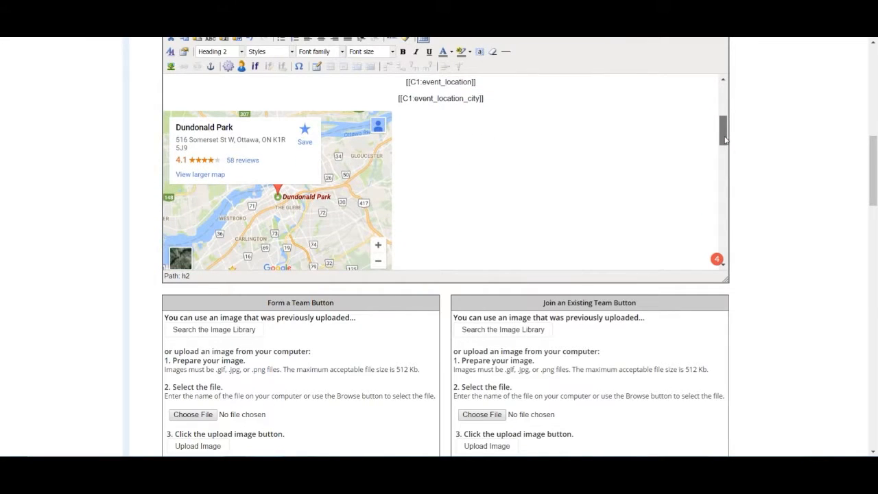
left_click(334, 212)
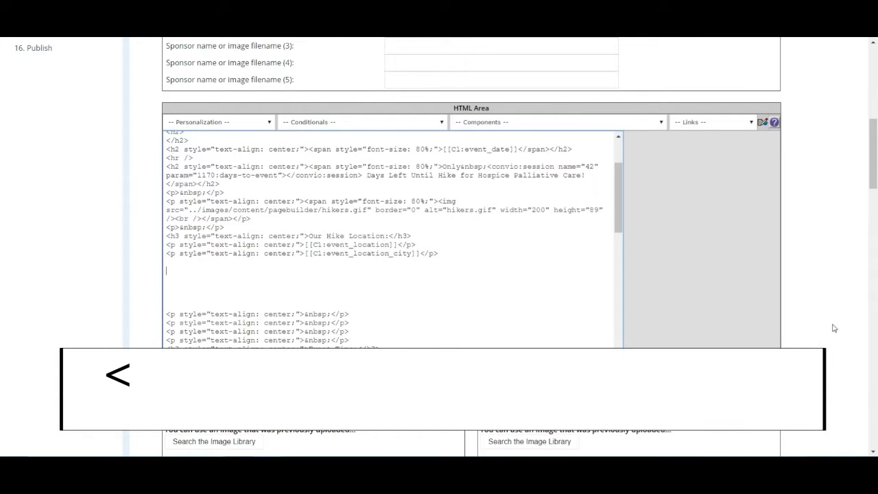
In the page code below the [[C1:event_location_city]] paragraph, enter the opening tag <p style="text-align: center;">.
type("<")
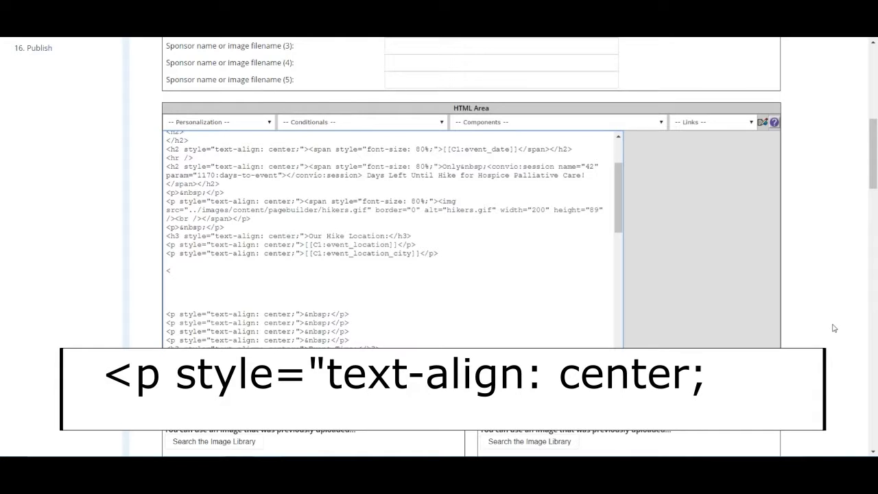
type("p style")
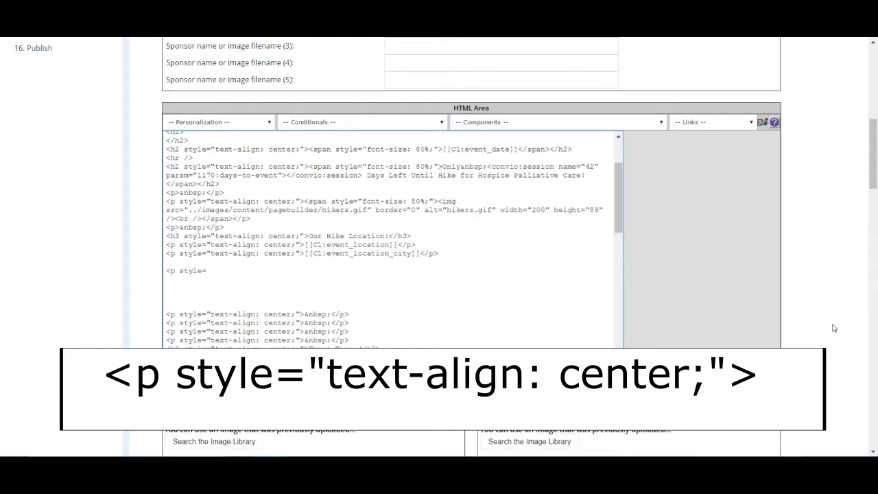
type("=\"text-align: center")
type(";\">")
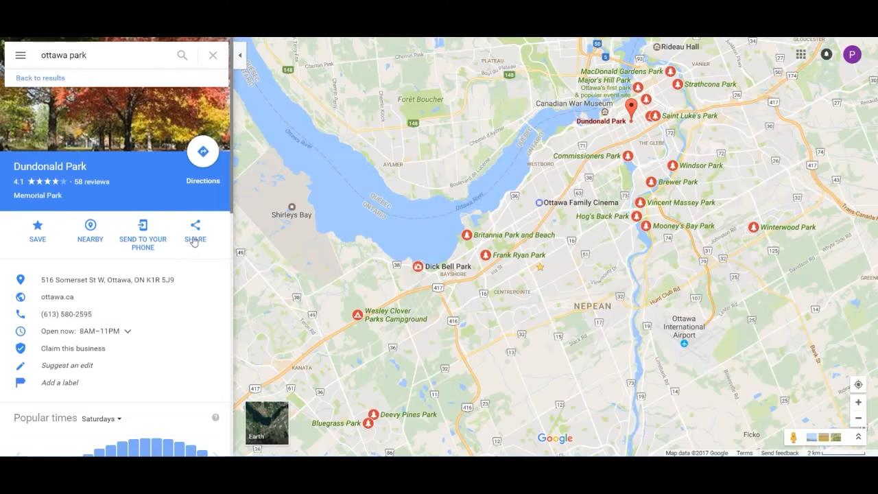
Copy the small Dundonald Park embed code from Google Maps, paste it after the centred paragraph's opening tag and close it with </p>.
left_click(195, 230)
left_click(397, 207)
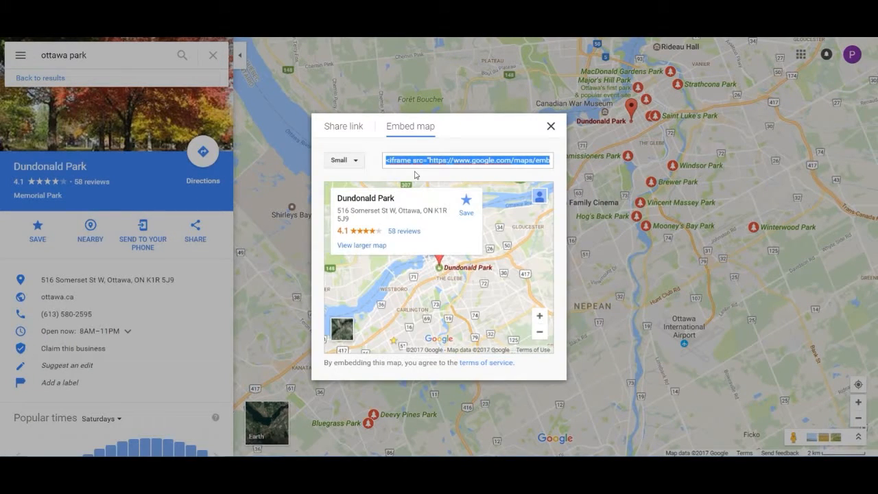
key("ctrl+c")
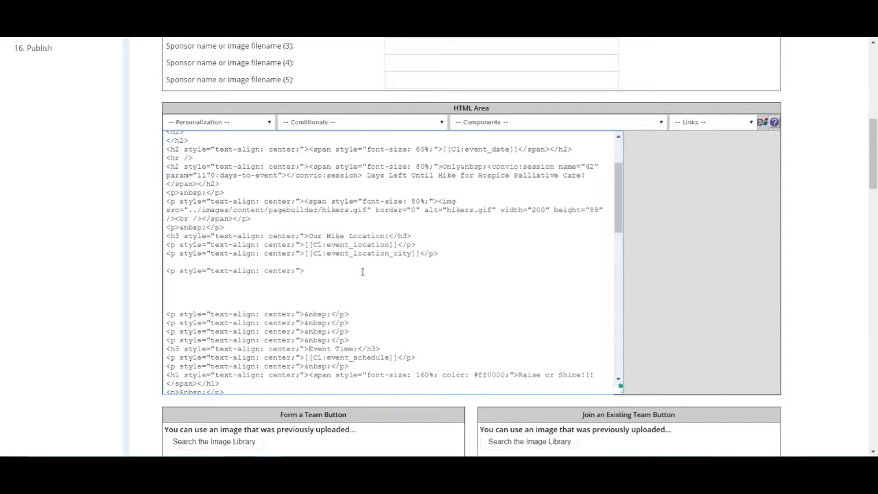
key("ctrl+v")
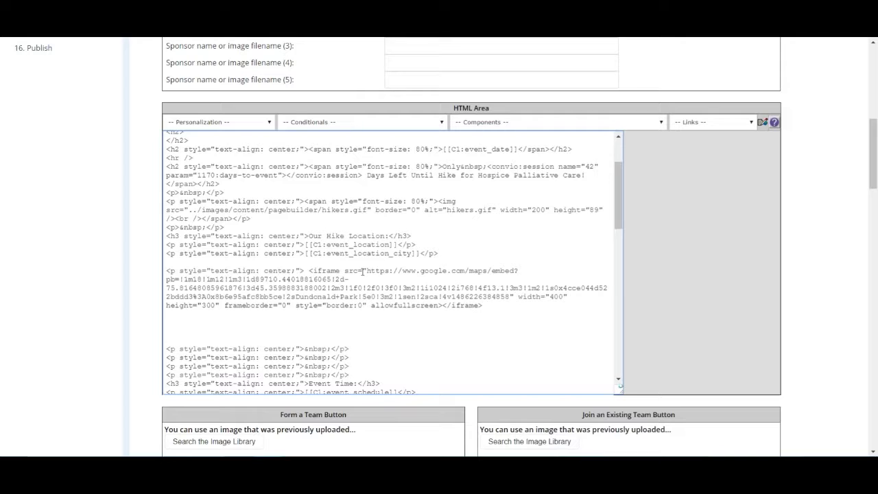
type("<")
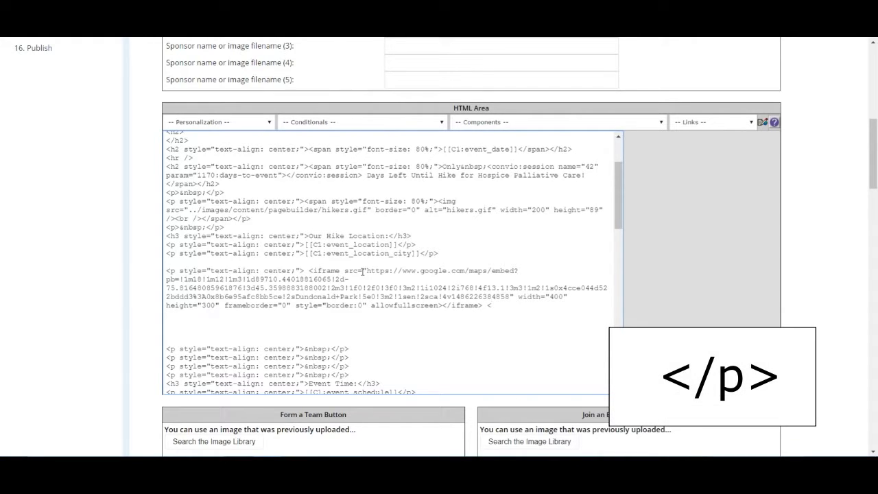
type("/p")
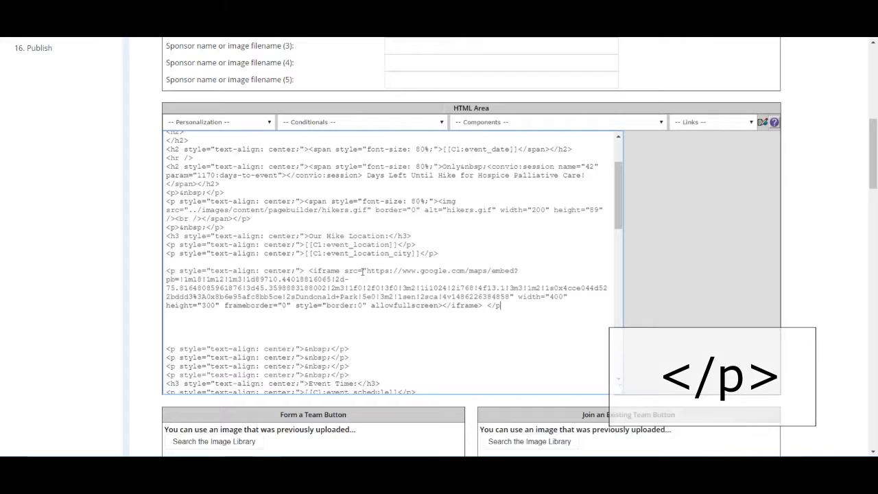
type(">")
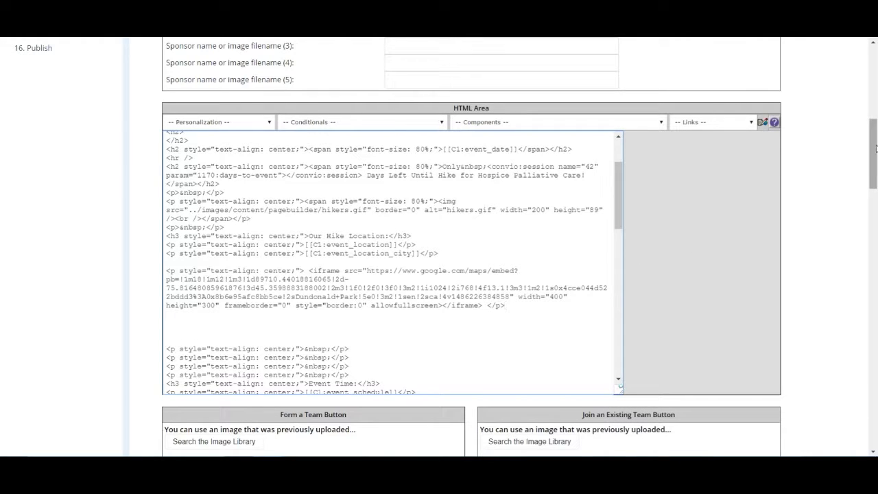
Save the Greeting page with the centred map code and reopen its content in the visual editor.
left_click_drag(875, 135, 875, 419)
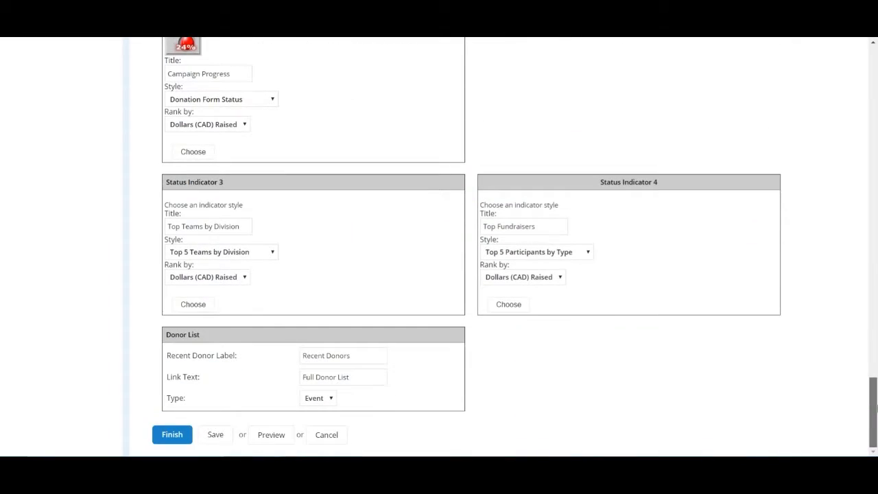
left_click(215, 436)
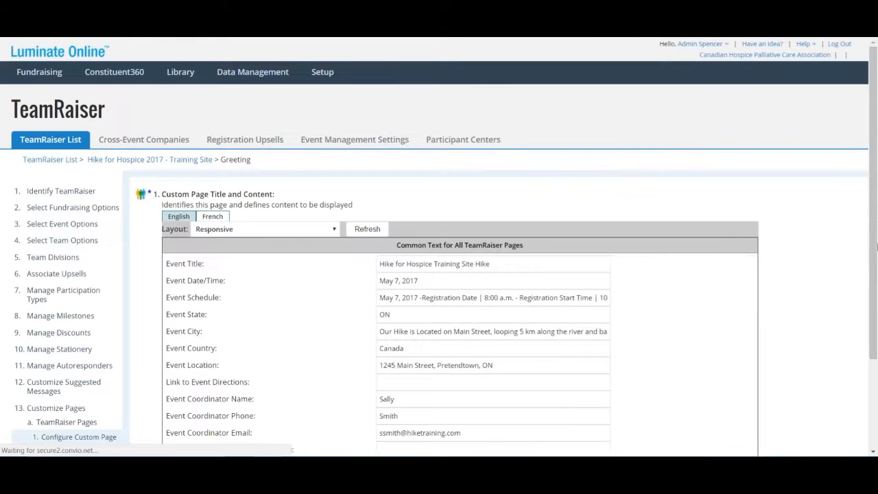
left_click_drag(877, 119, 876, 175)
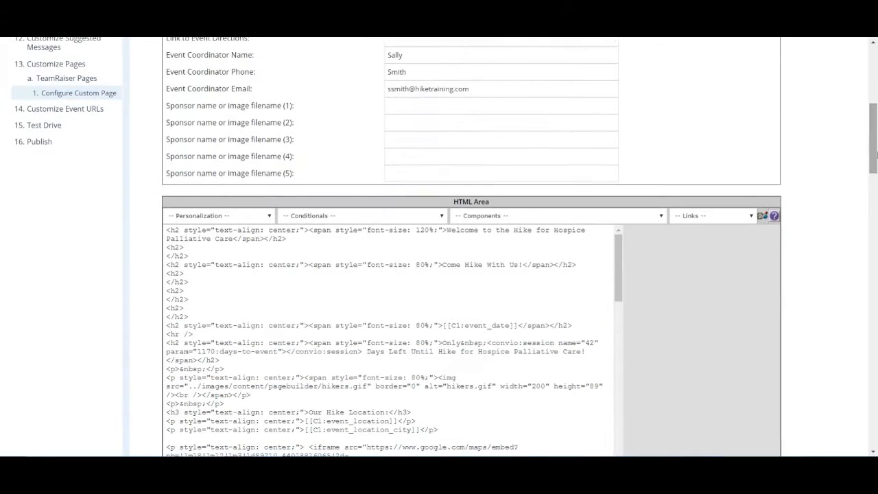
left_click(763, 217)
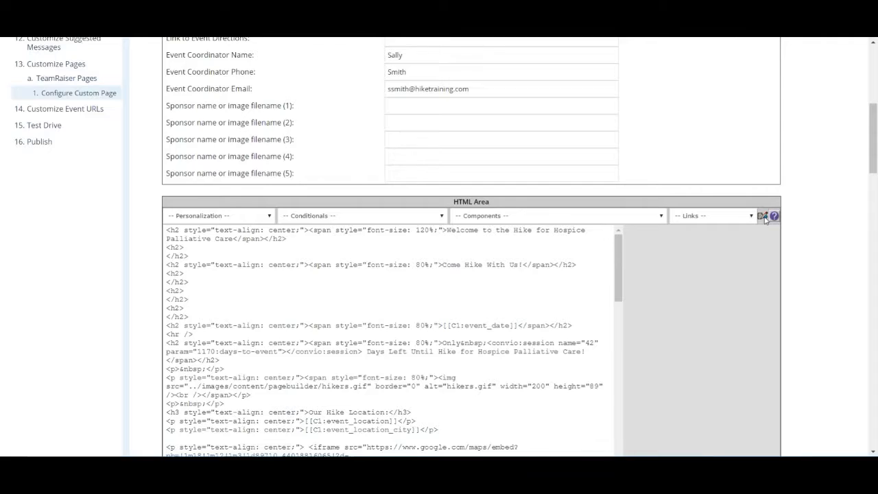
left_click_drag(876, 92, 875, 173)
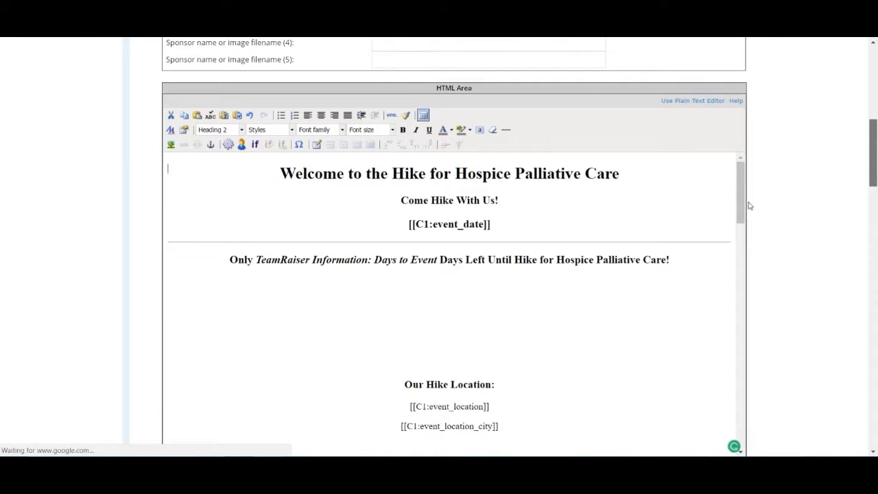
Try right-aligning the hikers image in the HTML area and return it to centre alignment.
scroll(747, 201, "down", 3)
left_click_drag(743, 63, 748, 92)
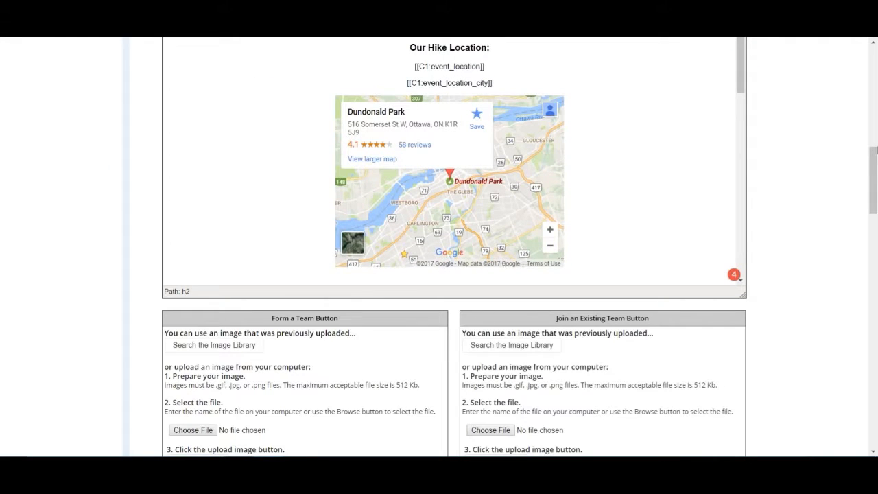
left_click_drag(876, 174, 876, 157)
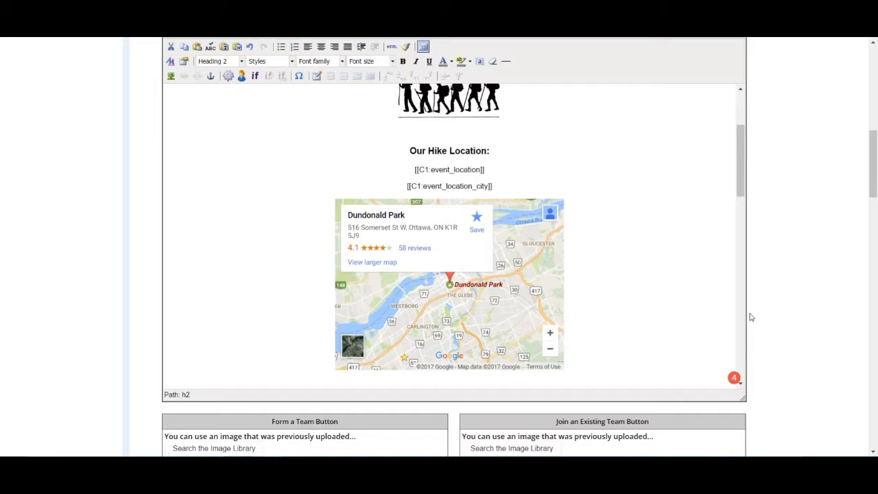
scroll(752, 317, "up", 5)
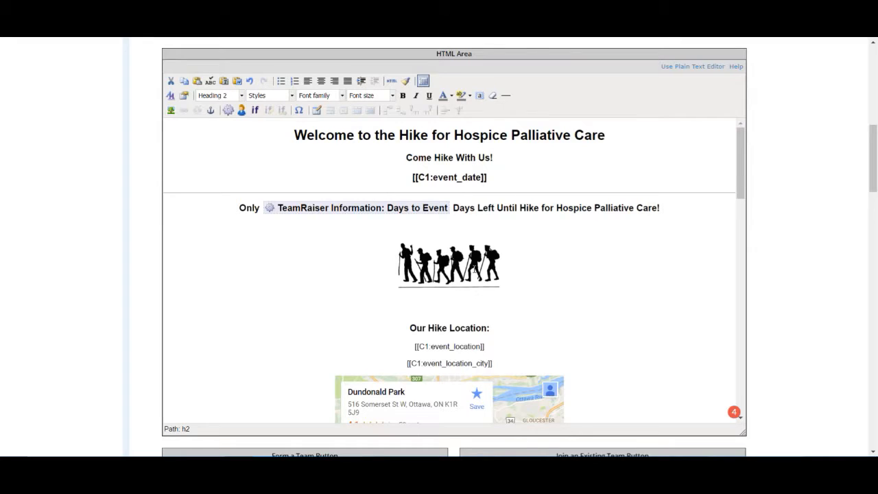
left_click(473, 269)
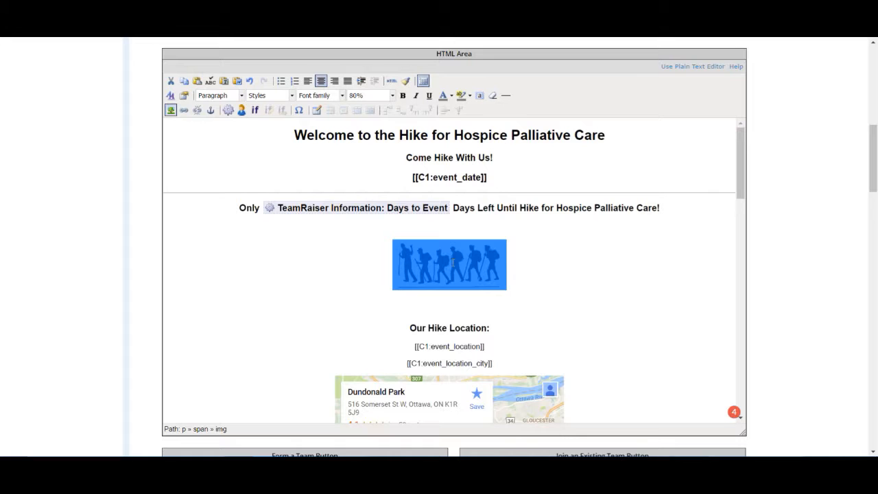
left_click(334, 81)
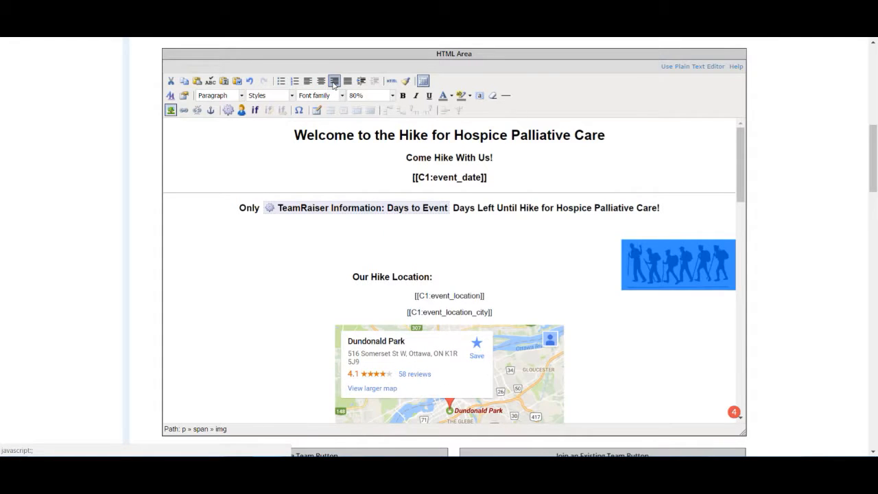
left_click(321, 81)
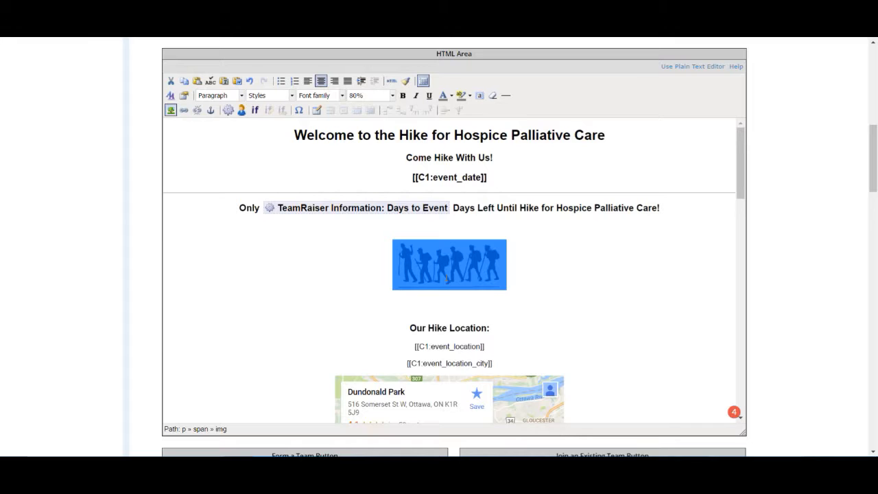
Insert a blank line directly above the "Our Hike Location:" heading.
left_click(421, 308)
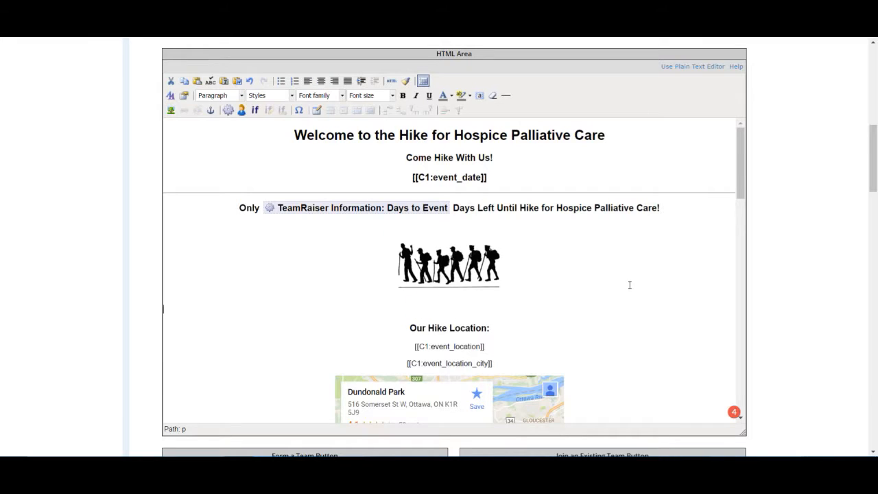
left_click(517, 285)
left_click(503, 273)
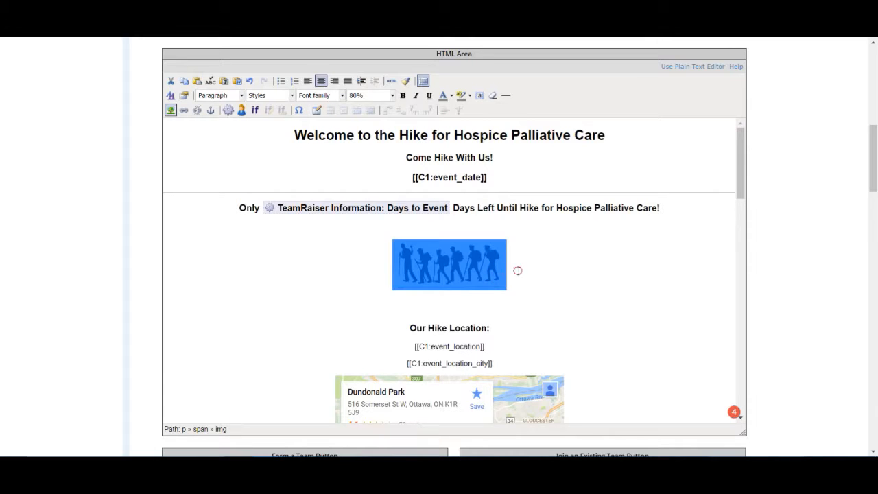
left_click(464, 304)
left_click(418, 323)
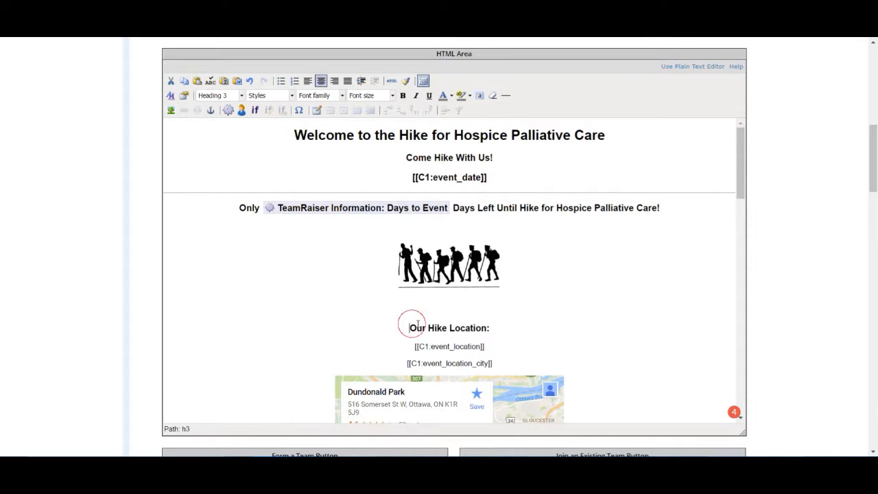
key("Return")
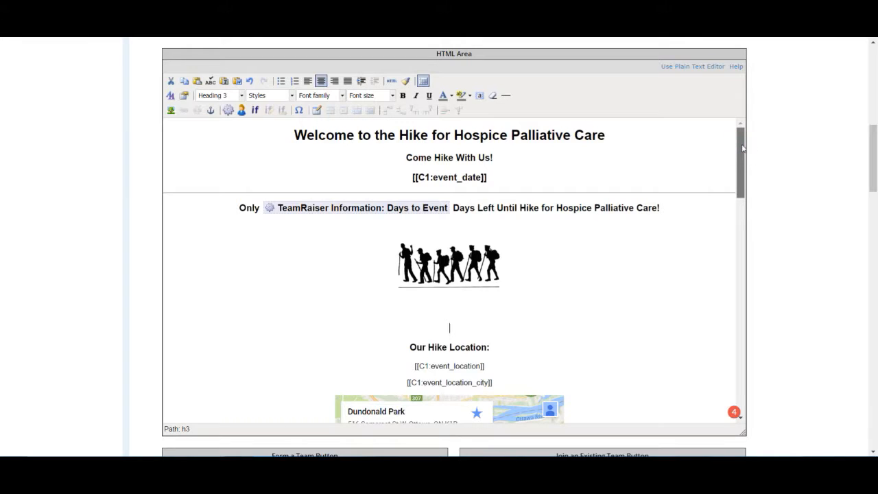
Correct the red heading below the event time to "Rain or Shine!!!" and save the Greeting page.
scroll(744, 168, "down", 1)
scroll(744, 172, "down", 5)
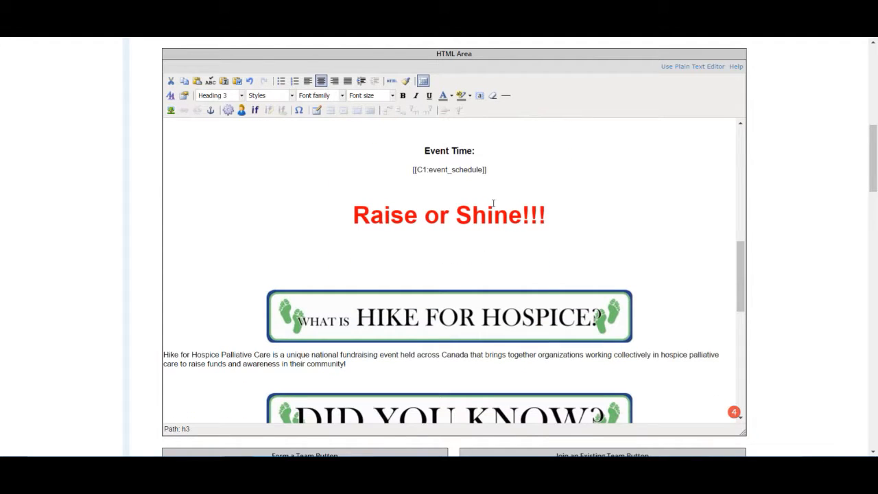
left_click(418, 218)
key("BackSpace")
key("BackSpace")
type("n")
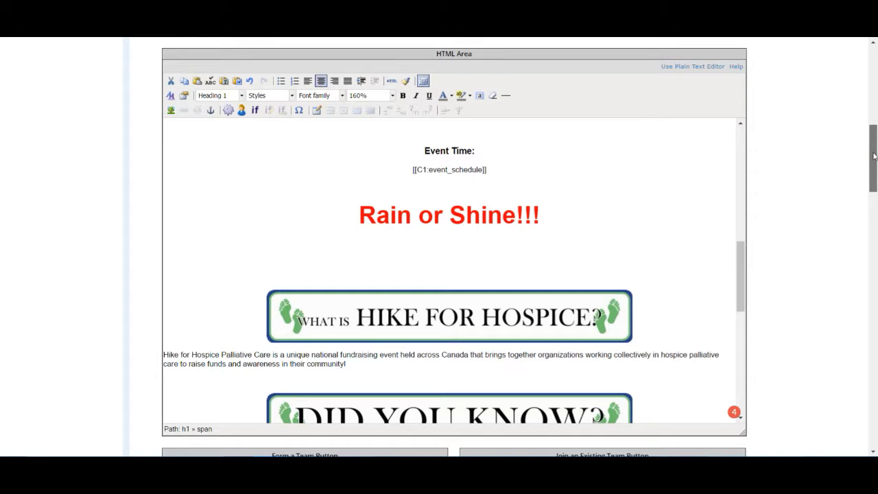
left_click_drag(875, 156, 875, 412)
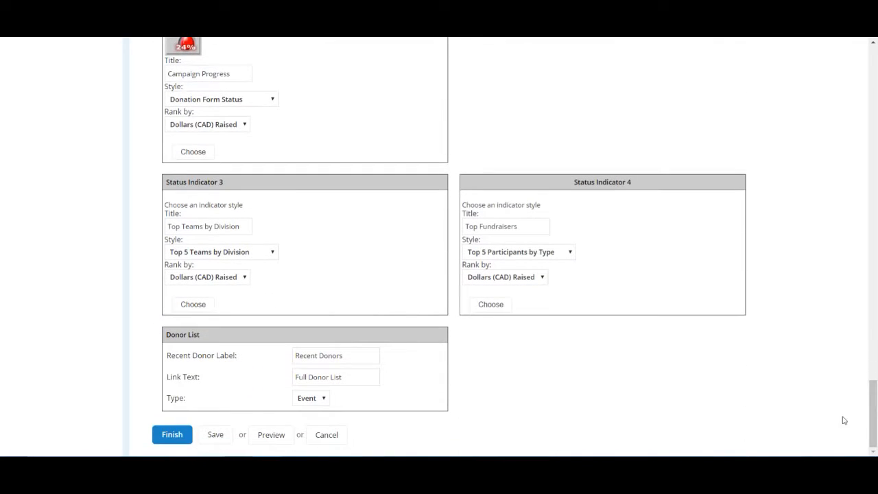
left_click(219, 440)
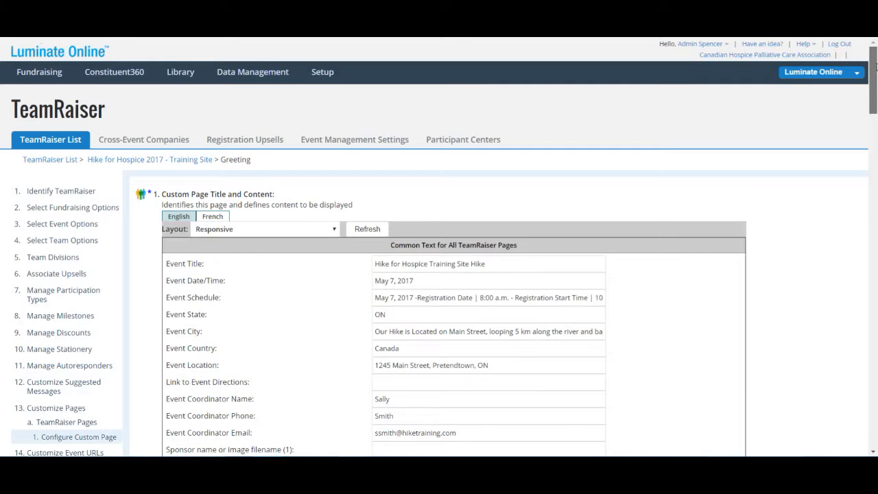
Open the event's Publish settings in a separate browser tab and switch to it.
scroll(762, 114, "down", 3)
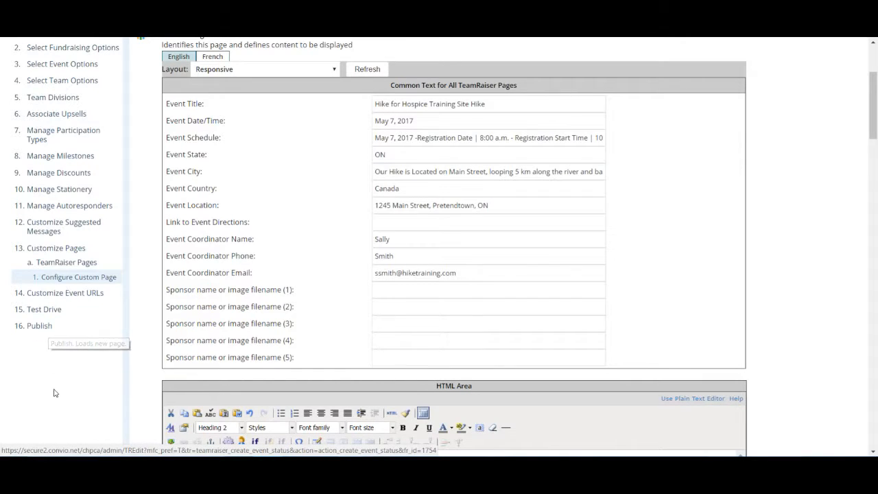
right_click(41, 328)
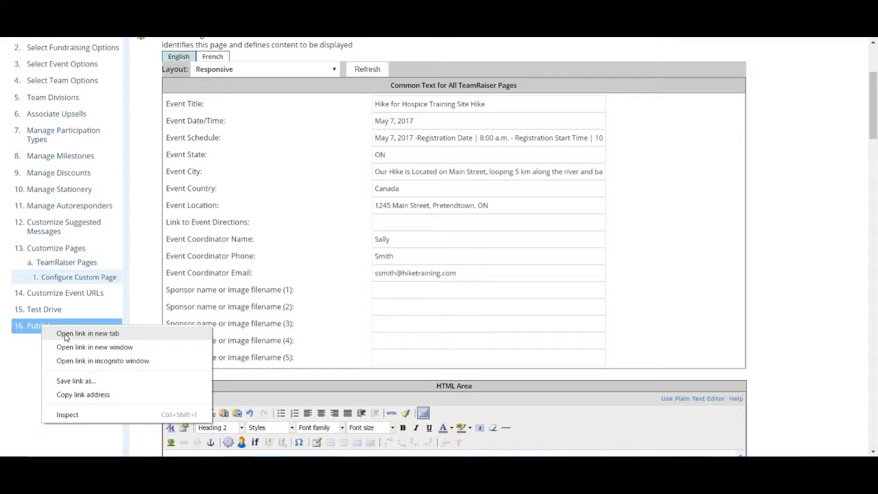
left_click(66, 336)
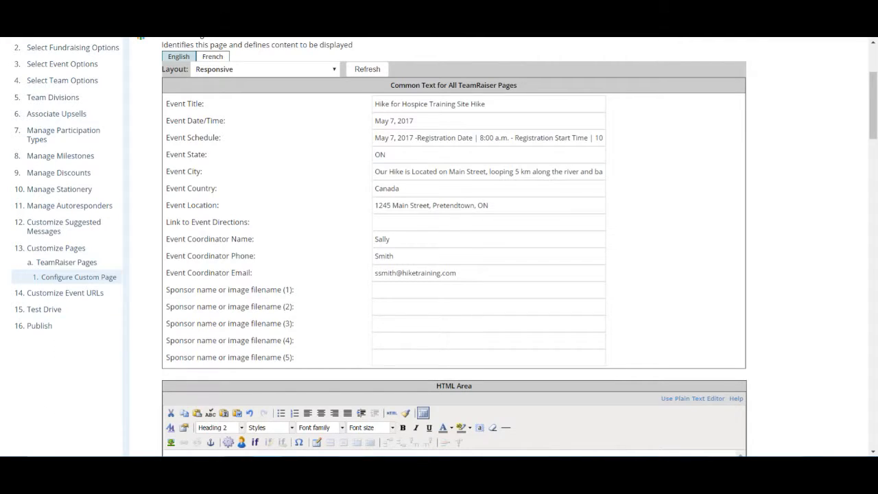
key("ctrl+Tab")
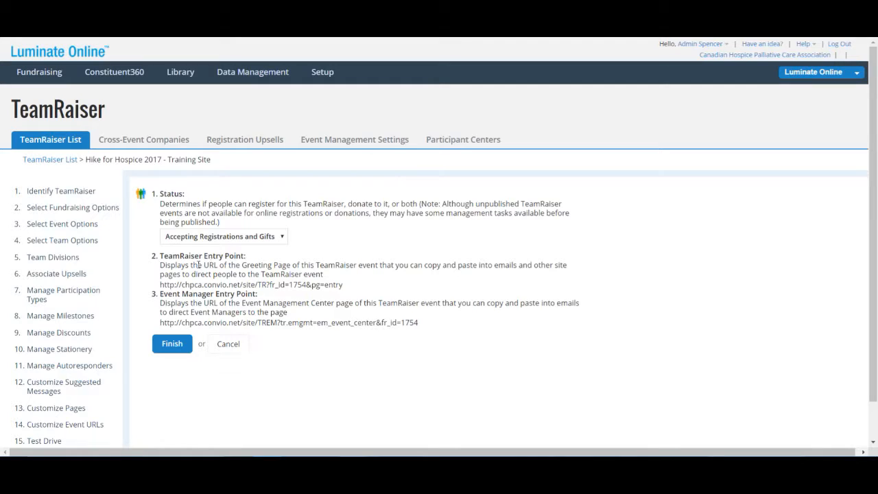
Copy the TeamRaiser Entry Point URL and load it in the browser to view the live Greeting page.
left_click_drag(162, 284, 344, 287)
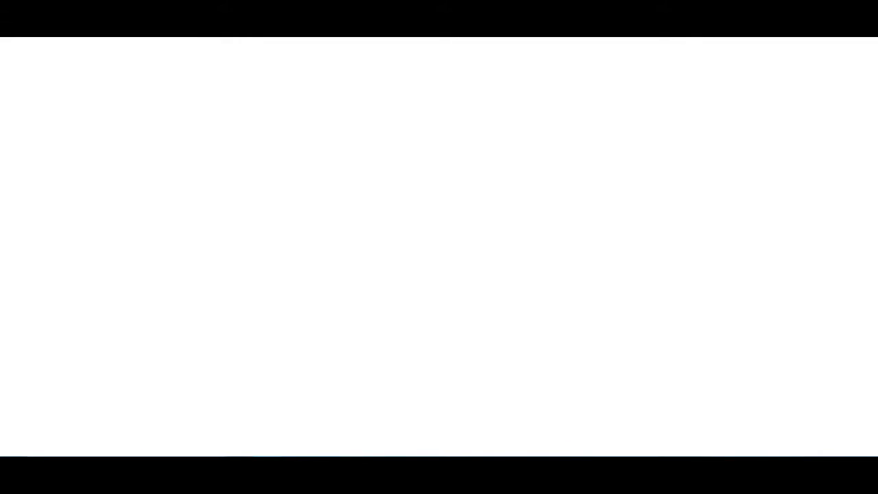
type("http://chpca.convio.net/site/TR?fr_id=1754&pg=entry")
key("Return")
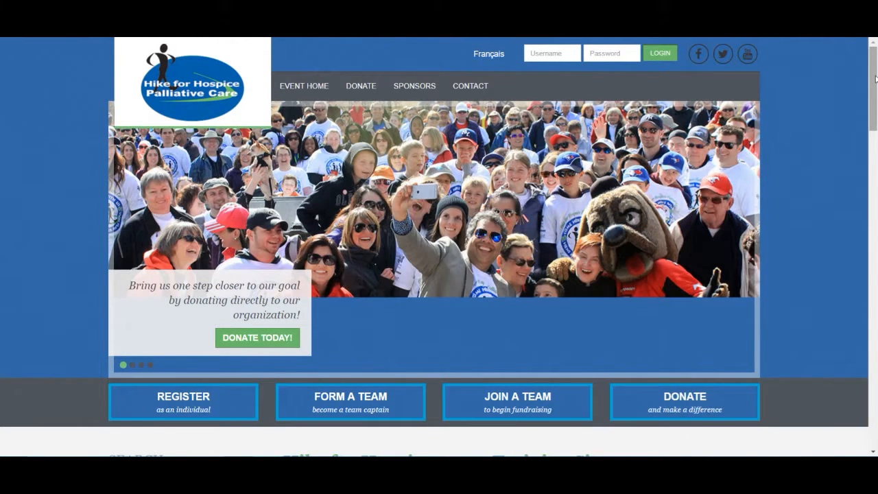
mouse_move(876, 79)
left_mouse_down()
mouse_move(873, 267)
mouse_move(873, 65)
left_mouse_up()
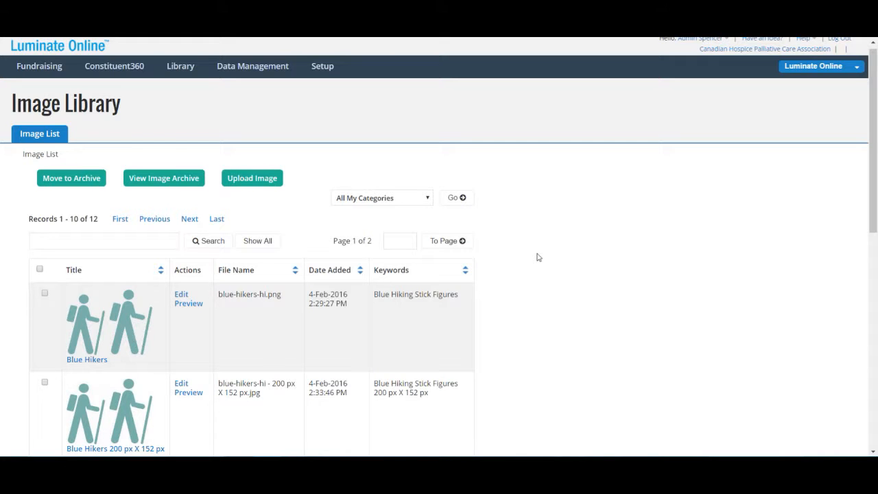
Look through the Image Library for the event's slide images and examine the file name of slide-1-1754.jpg.
scroll(538, 257, "down", 5)
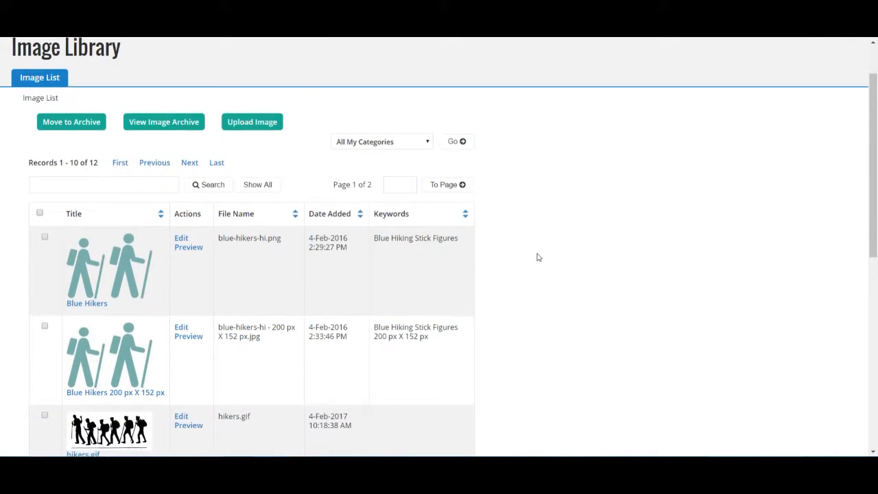
scroll(539, 257, "down", 2)
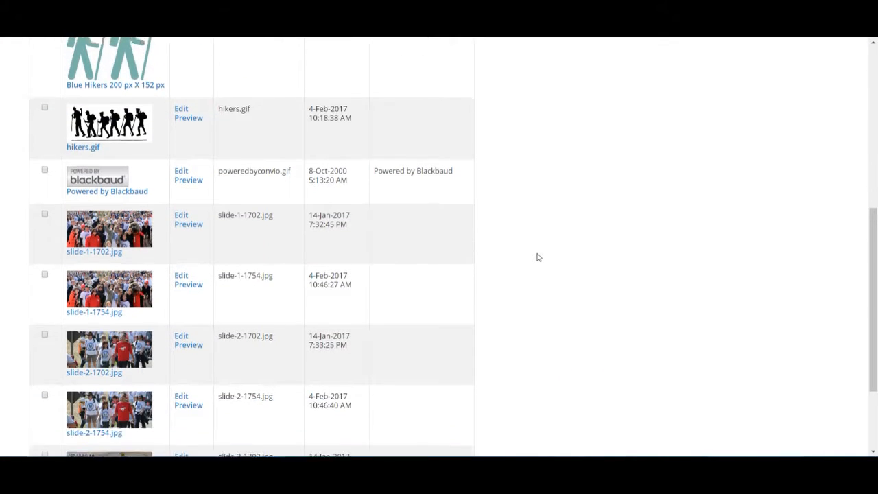
scroll(539, 258, "down", 1)
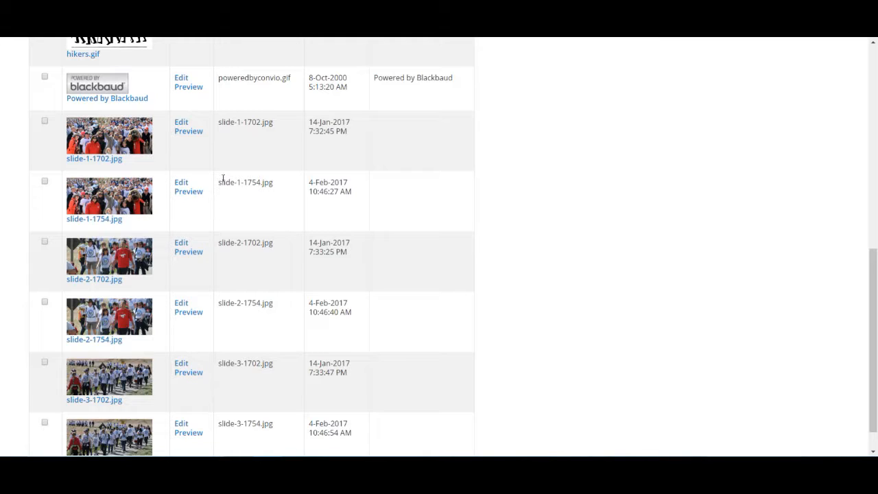
left_click_drag(219, 182, 261, 182)
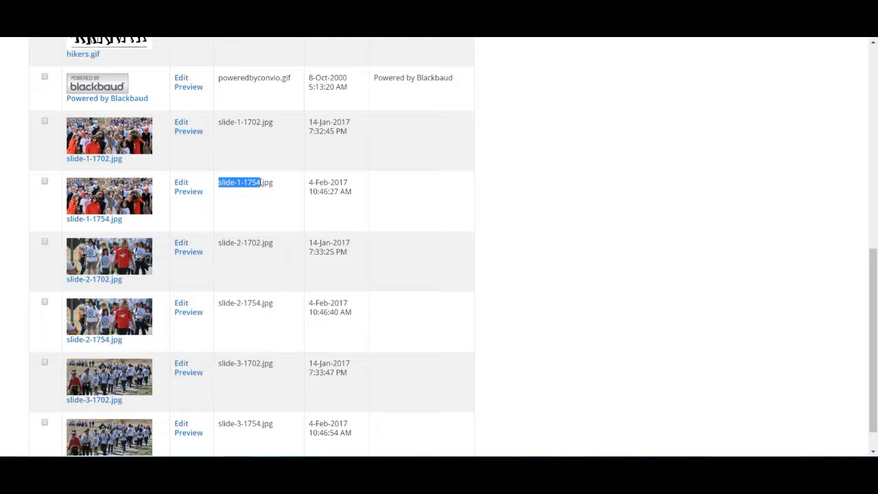
left_click(248, 200)
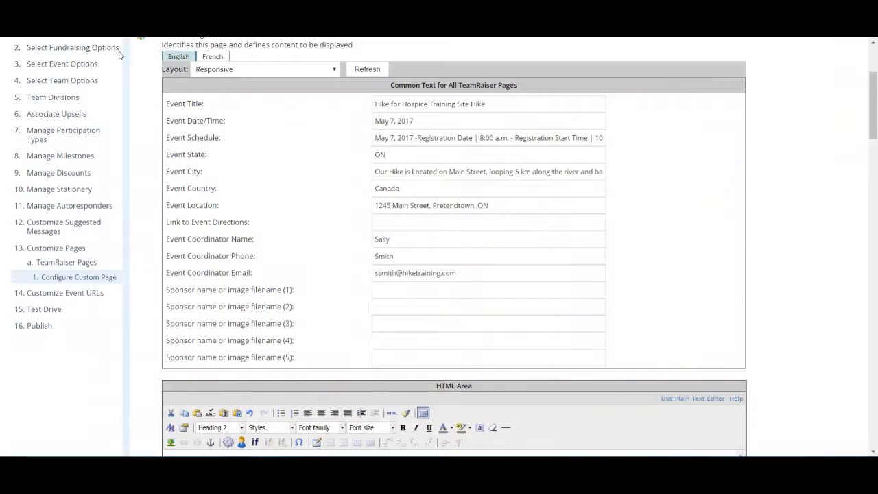
Open the TeamRaiser List and check the ID of the Hike for Hospice 2017 - Training Site event.
scroll(73, 168, "up", 2)
left_click(57, 143)
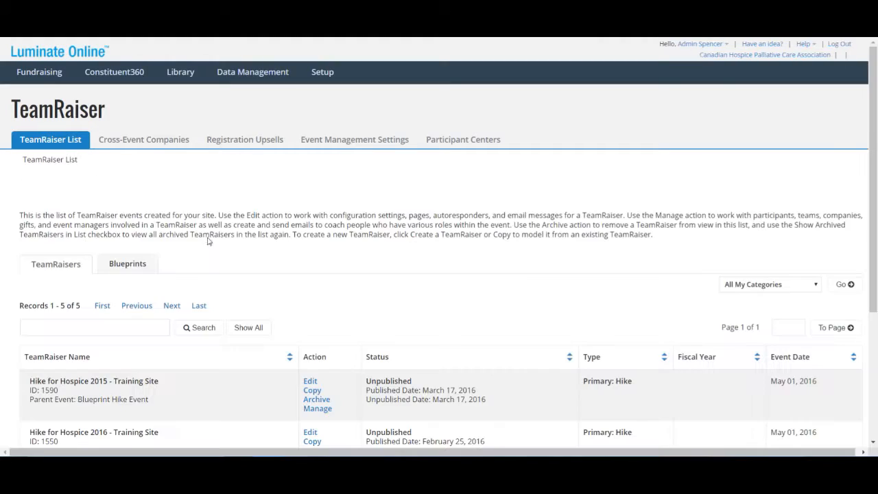
scroll(218, 252, "down", 2)
scroll(220, 251, "down", 1)
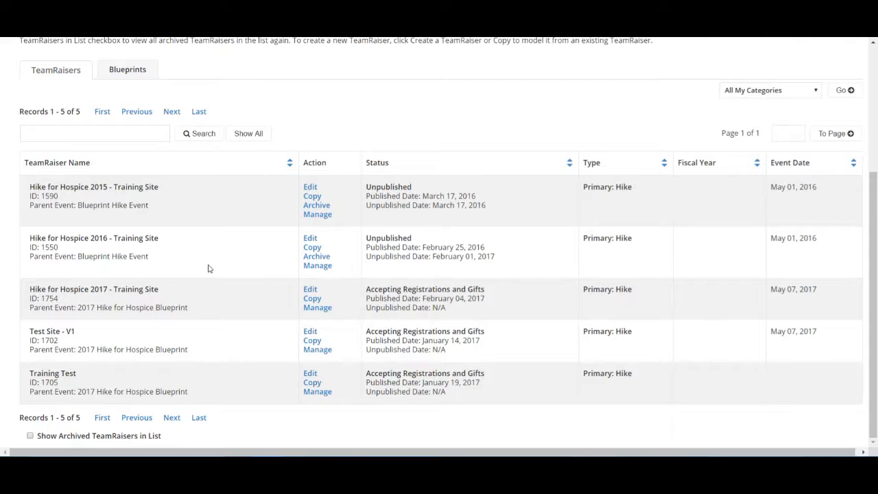
mouse_move(39, 299)
left_mouse_down()
mouse_move(60, 299)
mouse_move(46, 300)
left_mouse_up()
left_click(66, 301)
left_click(57, 299)
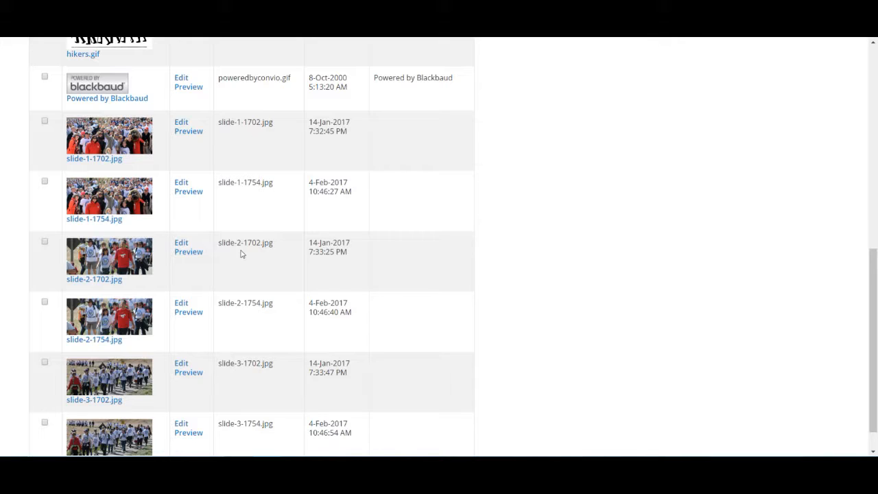
Open slide-1-1754.jpg for editing in the Image Library, browse for a replacement file and cancel the file selection.
left_click_drag(244, 182, 262, 183)
left_click(183, 183)
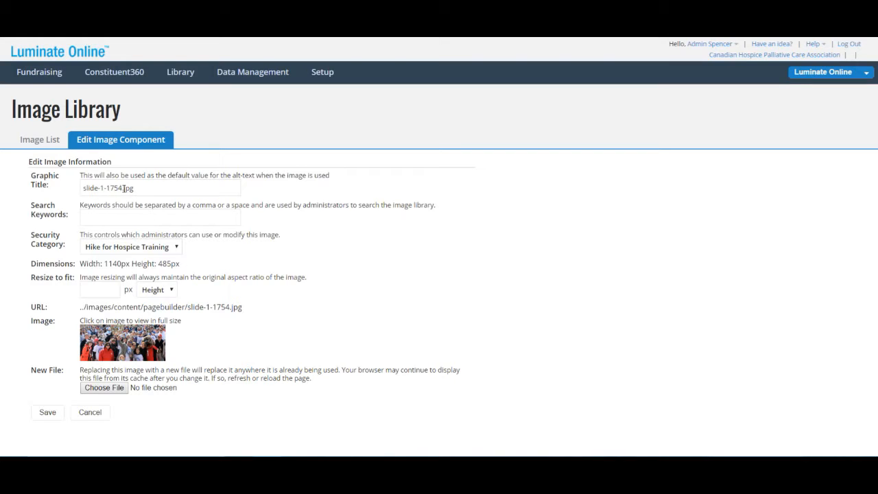
left_click(107, 390)
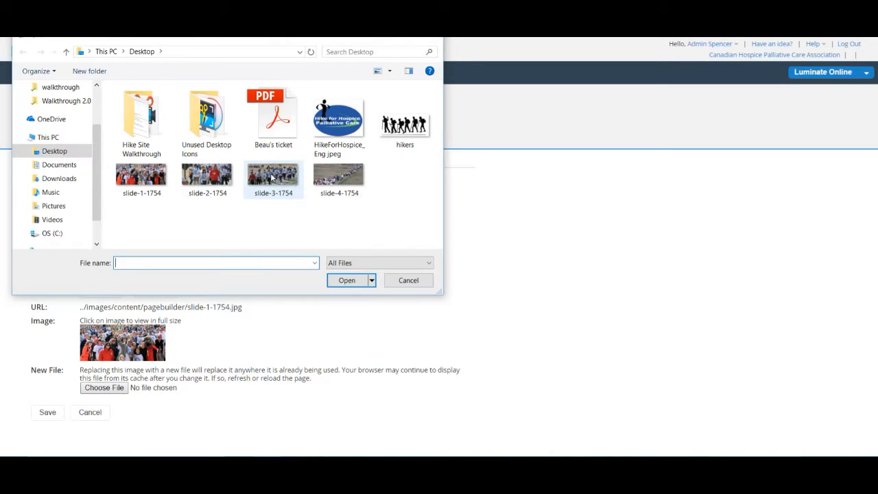
left_click(407, 280)
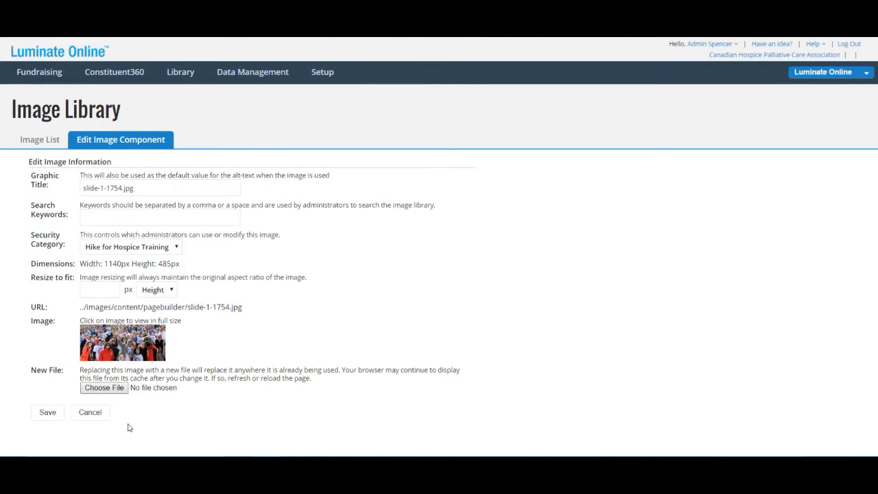